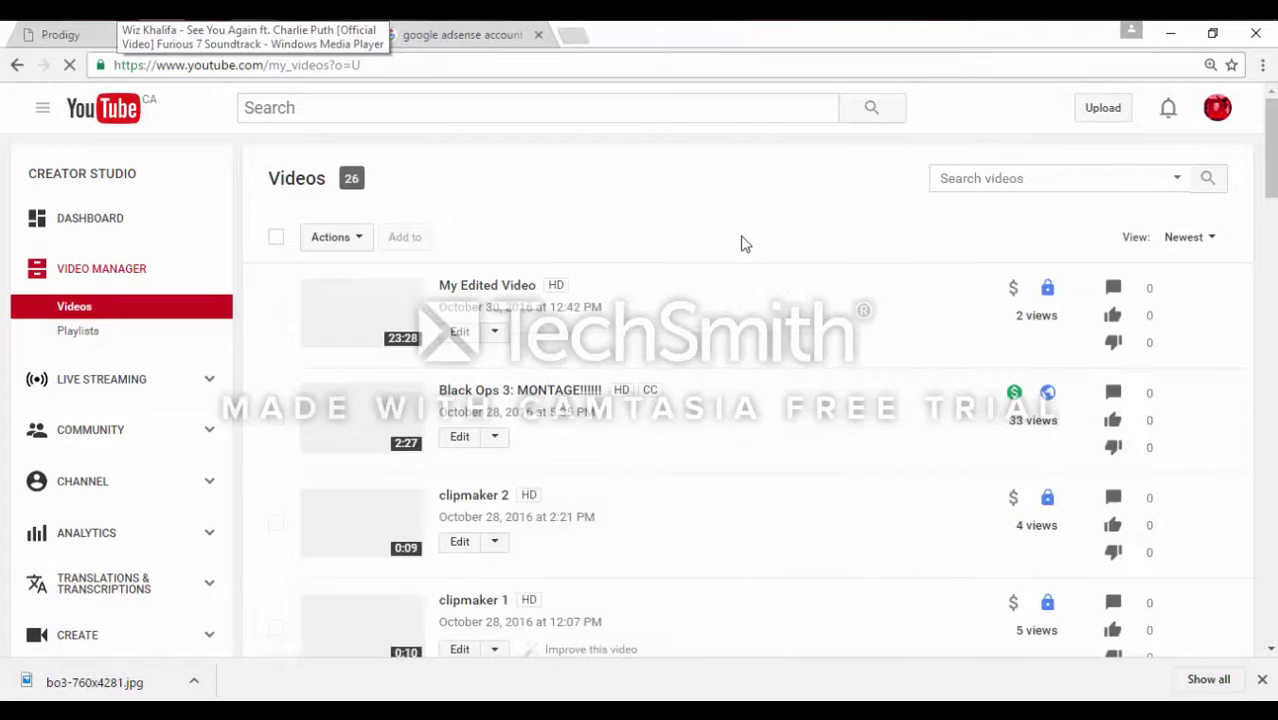
- Play the Black Ops 3: MONTAGE!!!!!! video and skip ahead to about 0:08
{"action": "scroll", "coordinate": [594, 318], "scroll_direction": "down", "scroll_amount": 2}
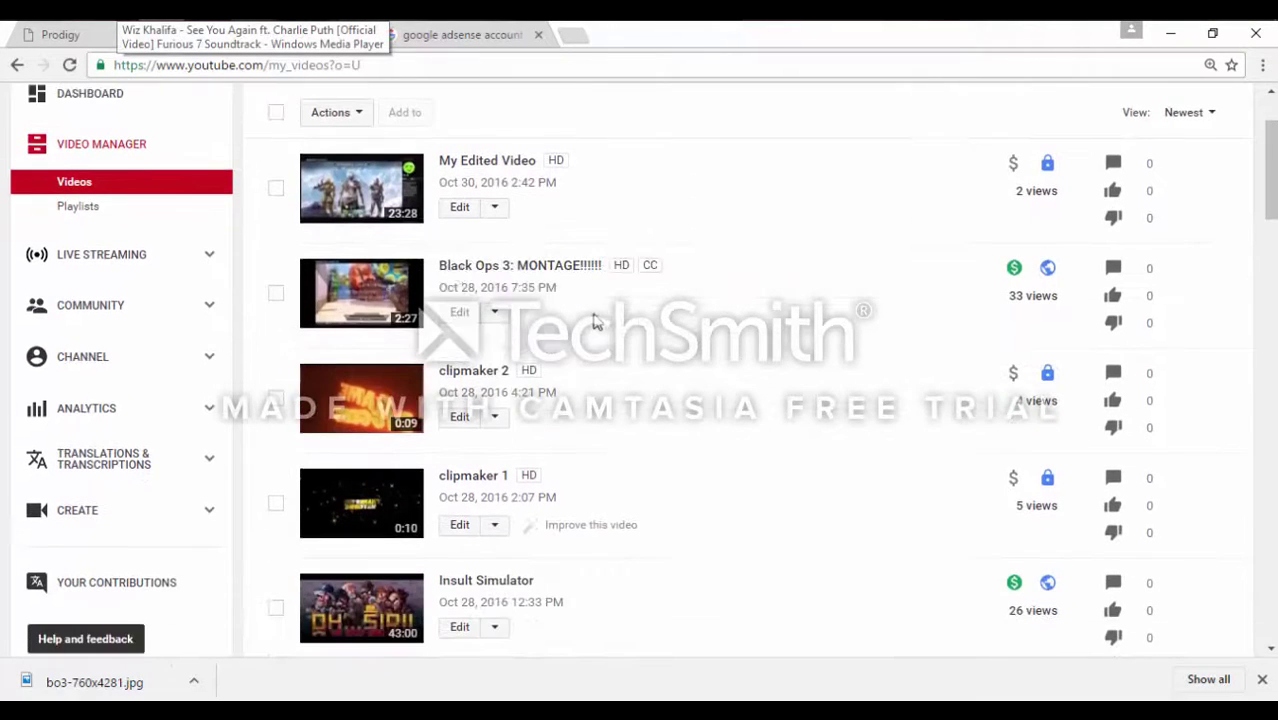
{"action": "left_click", "coordinate": [355, 313]}
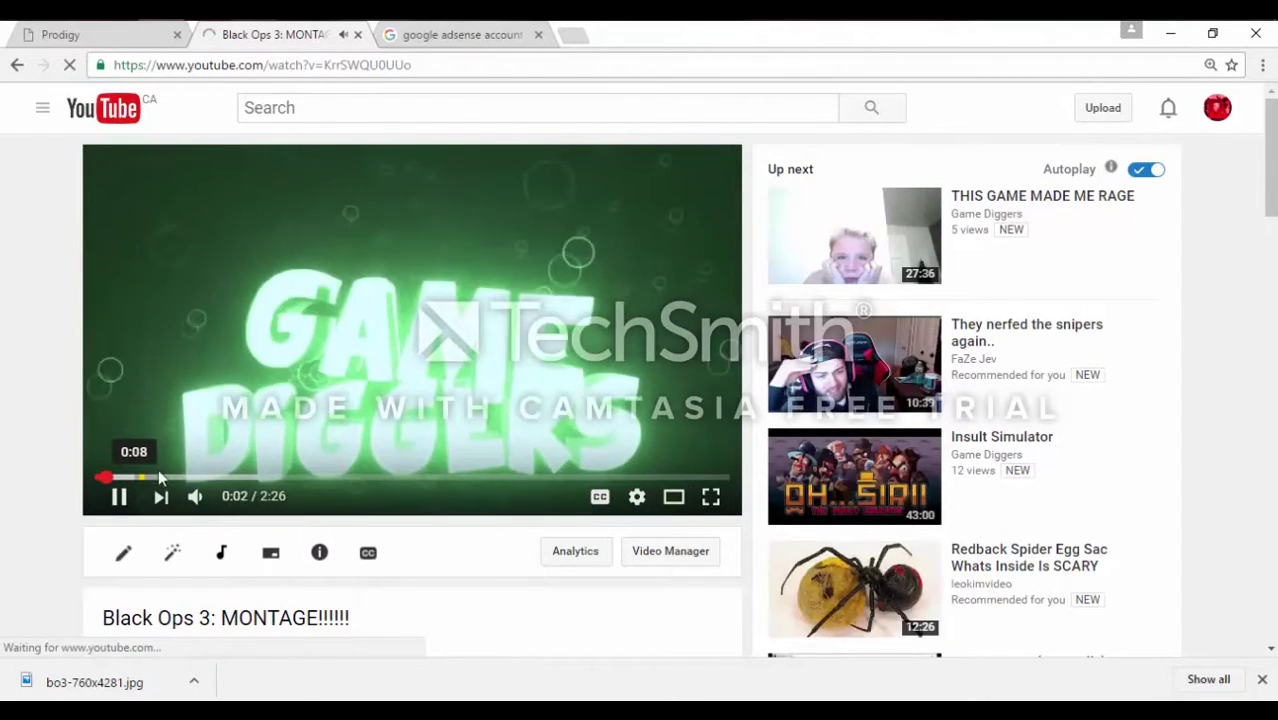
{"action": "left_click", "coordinate": [153, 477]}
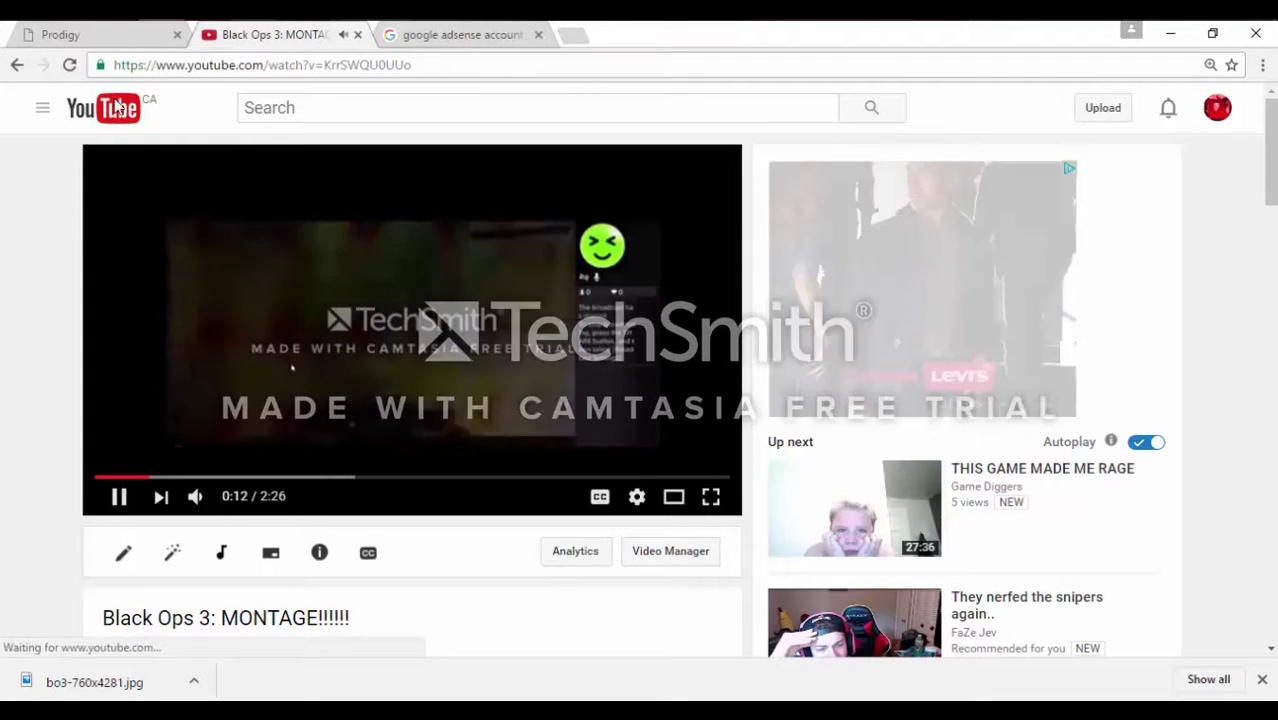
- Return to the uploaded videos list and scroll down to the Monetization account status
{"action": "left_click", "coordinate": [16, 65]}
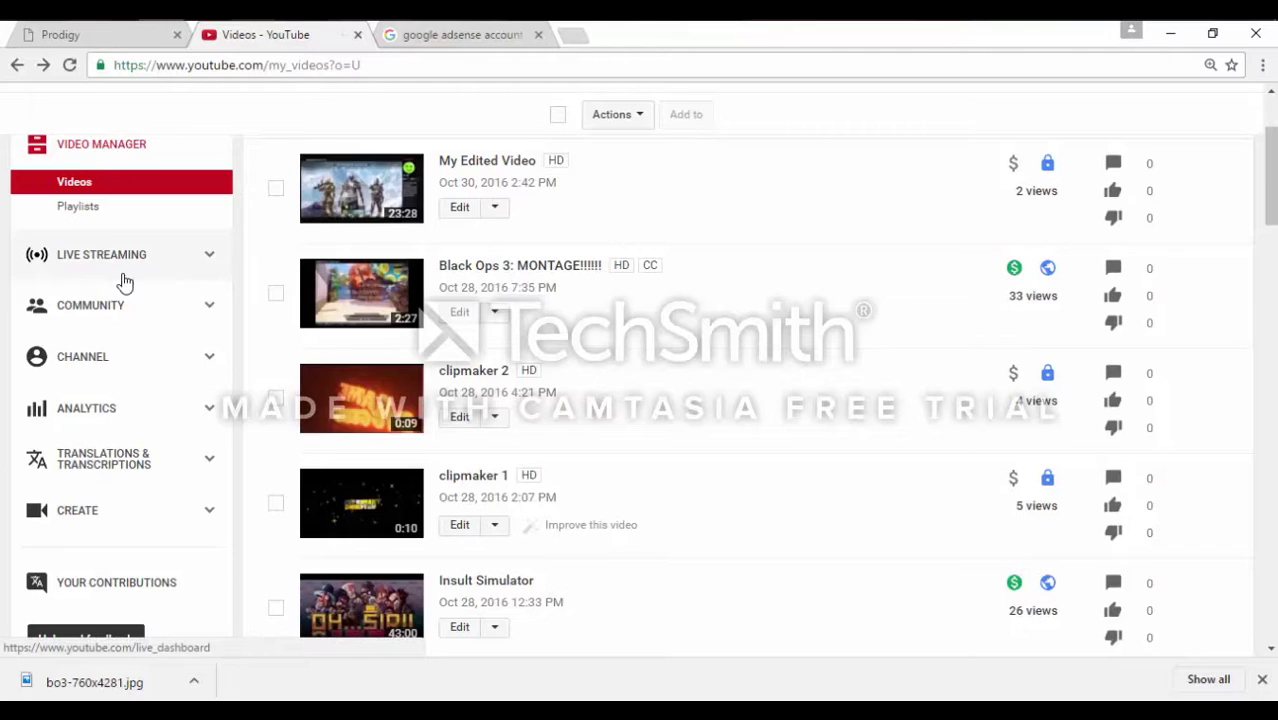
{"action": "scroll", "coordinate": [508, 203], "scroll_direction": "up", "scroll_amount": 3}
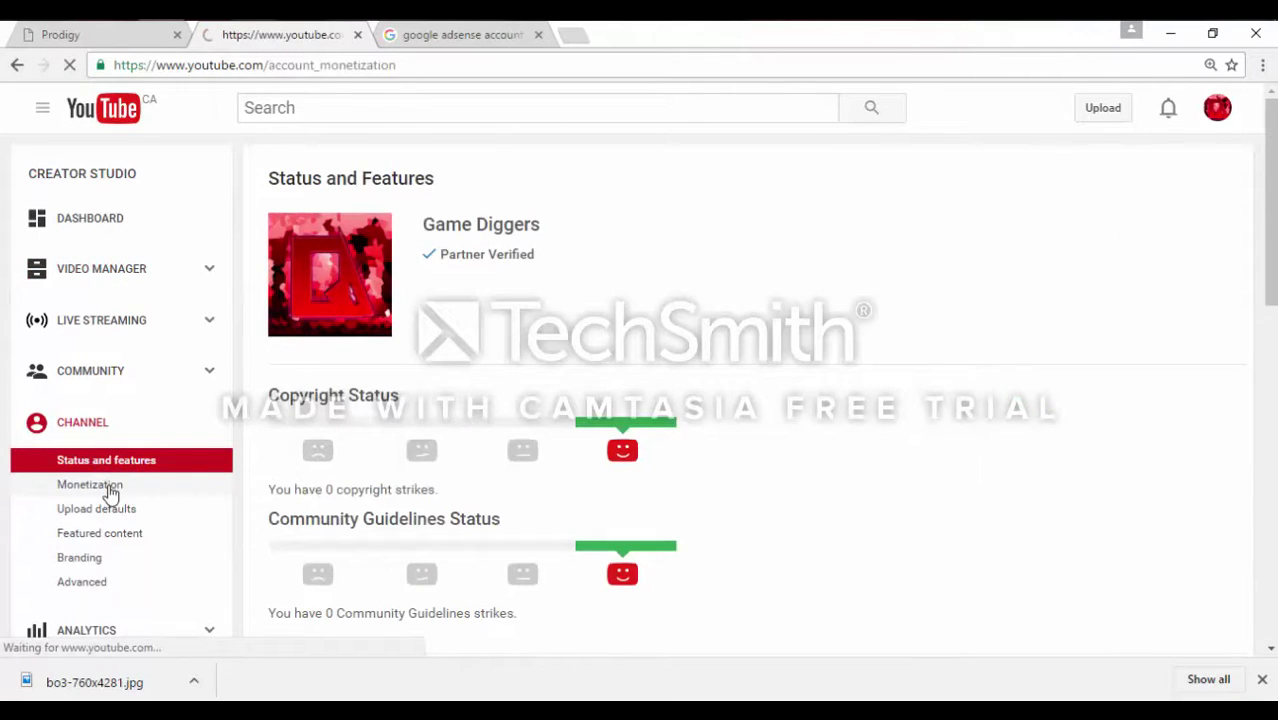
{"action": "scroll", "coordinate": [310, 390], "scroll_direction": "down", "scroll_amount": 2}
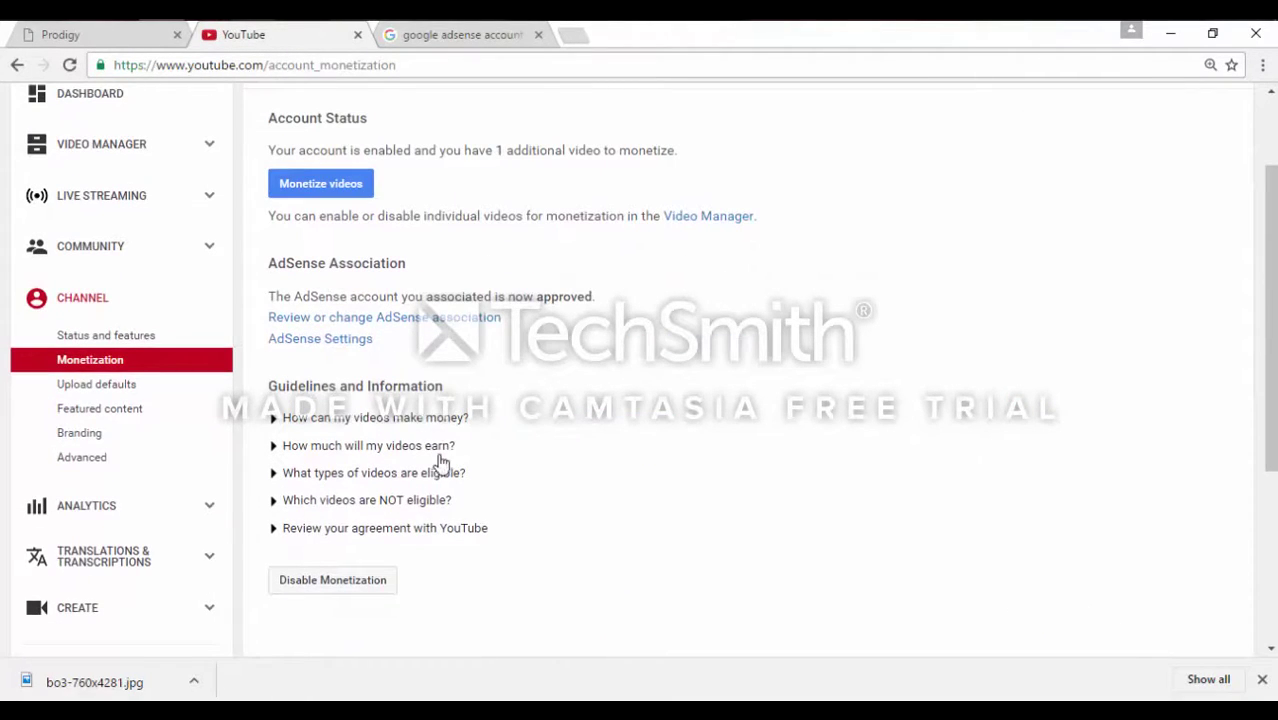
- Preview the approved-AdSense-account guide image in the 'google adsense account' image results
{"action": "left_click", "coordinate": [446, 36]}
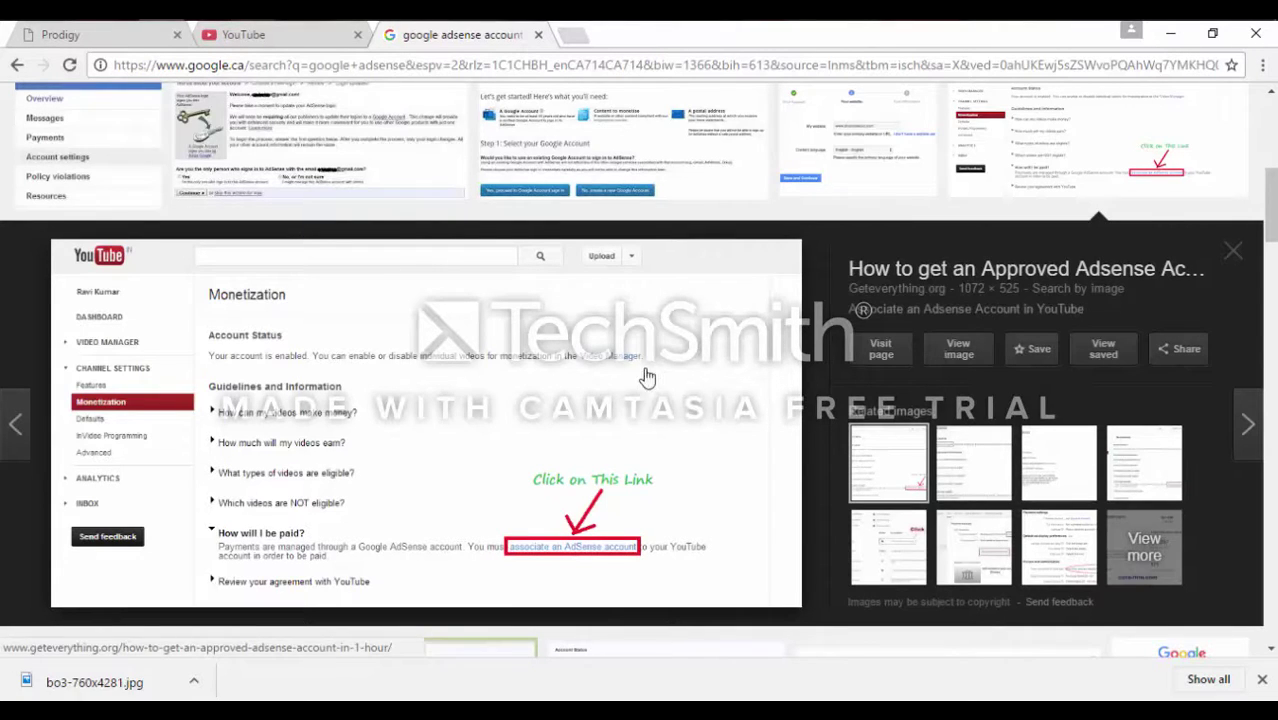
{"action": "left_click", "coordinate": [1048, 472]}
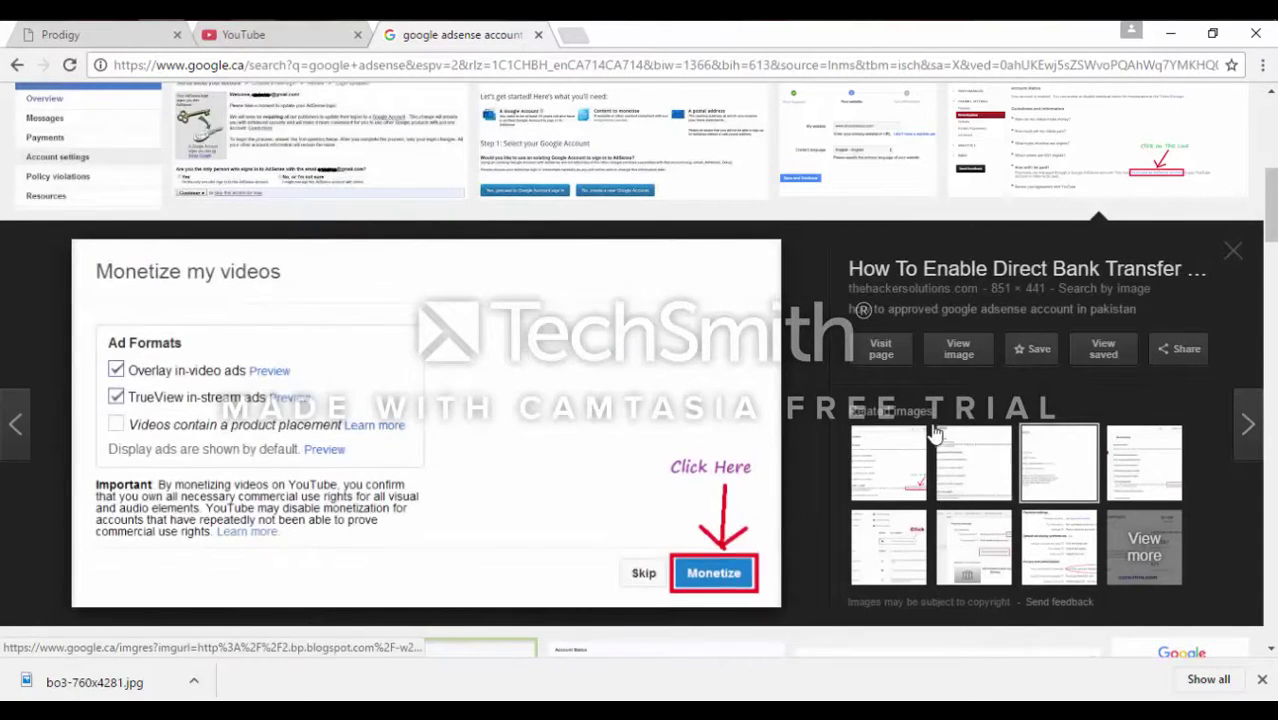
{"action": "left_click", "coordinate": [857, 460]}
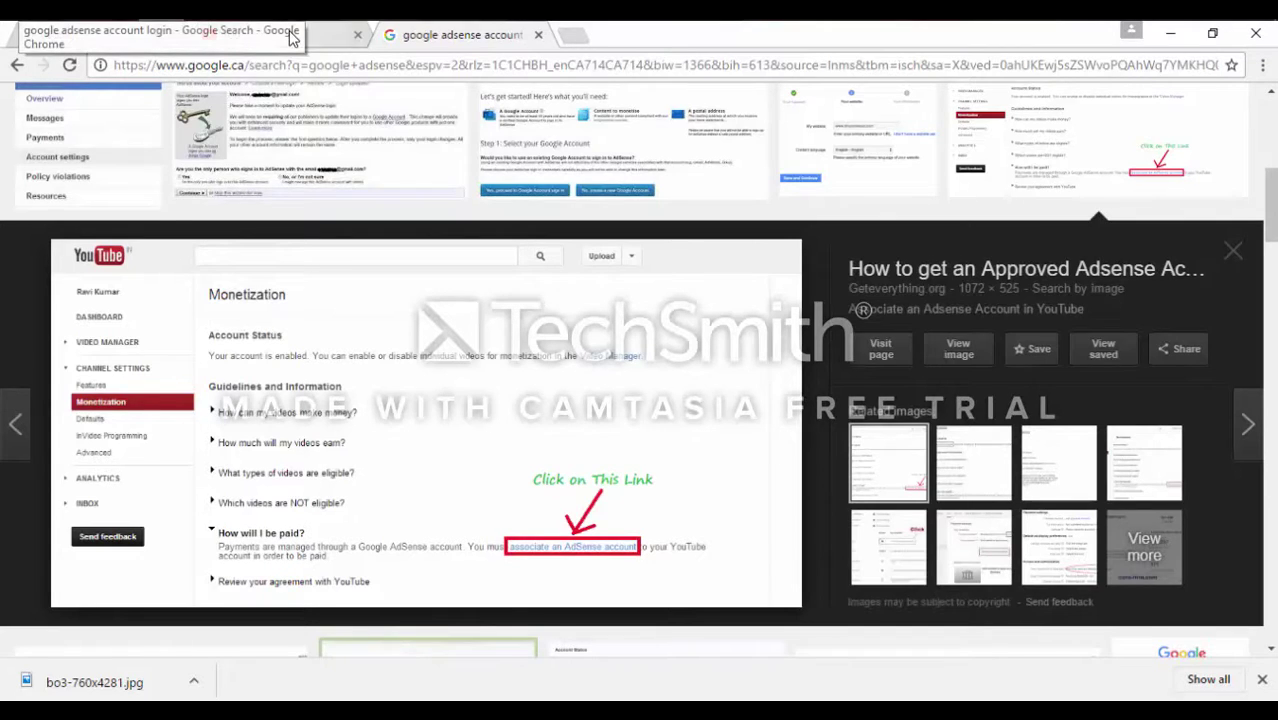
- Return to the YouTube Monetization page and test text selections on it
{"action": "left_click", "coordinate": [294, 36]}
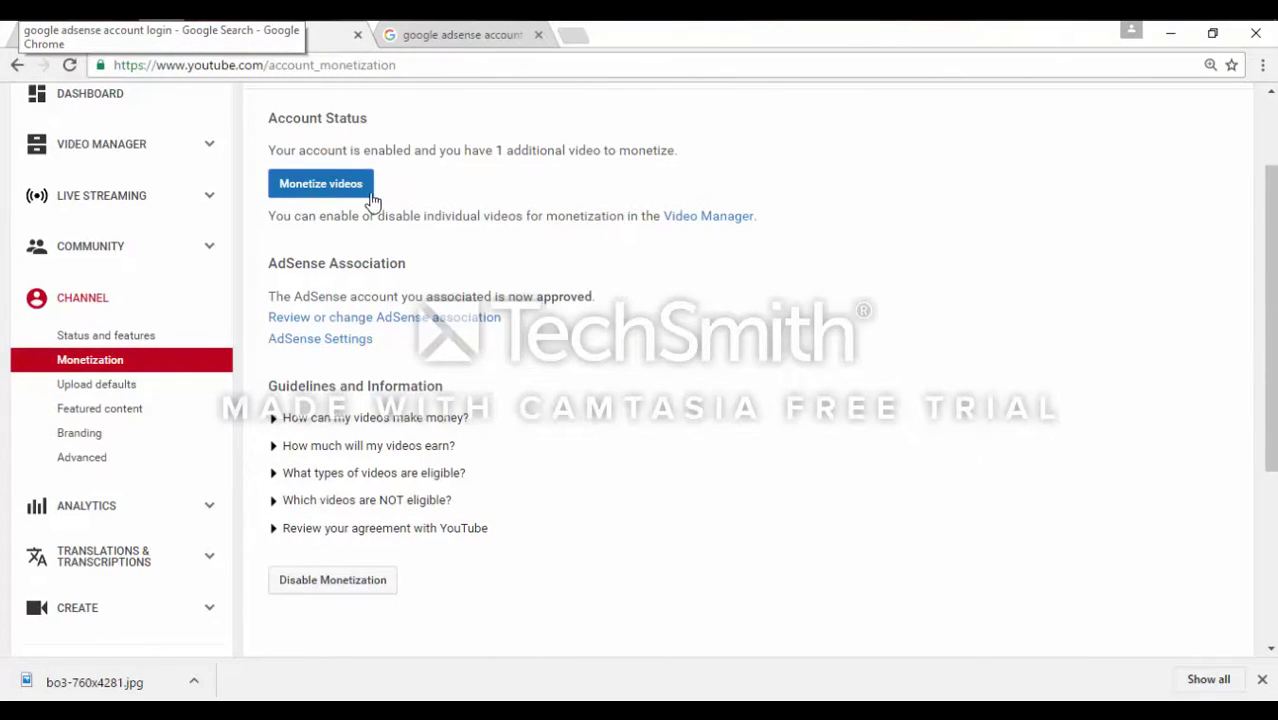
{"action": "mouse_move", "coordinate": [274, 385]}
{"action": "left_mouse_down"}
{"action": "mouse_move", "coordinate": [662, 628]}
{"action": "mouse_move", "coordinate": [250, 40]}
{"action": "left_mouse_up"}
{"action": "left_click", "coordinate": [588, 531]}
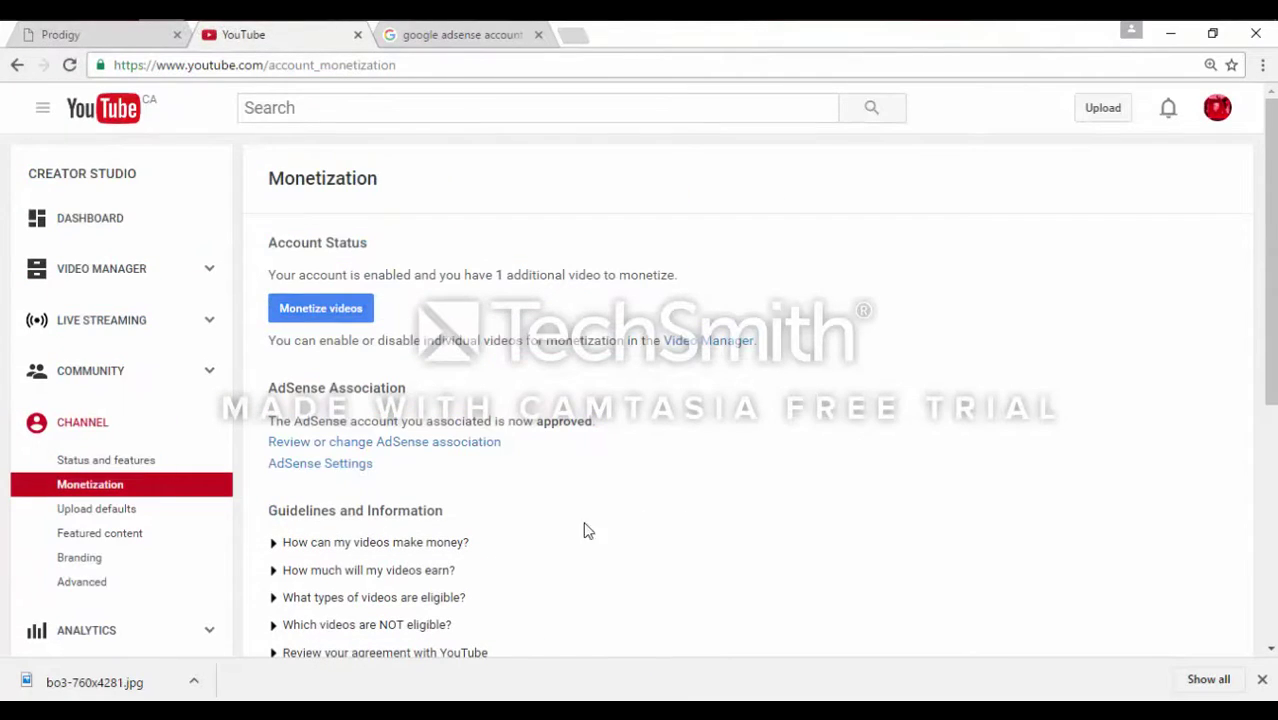
{"action": "left_click_drag", "start_coordinate": [280, 640], "coordinate": [237, 595]}
{"action": "left_click", "coordinate": [490, 410]}
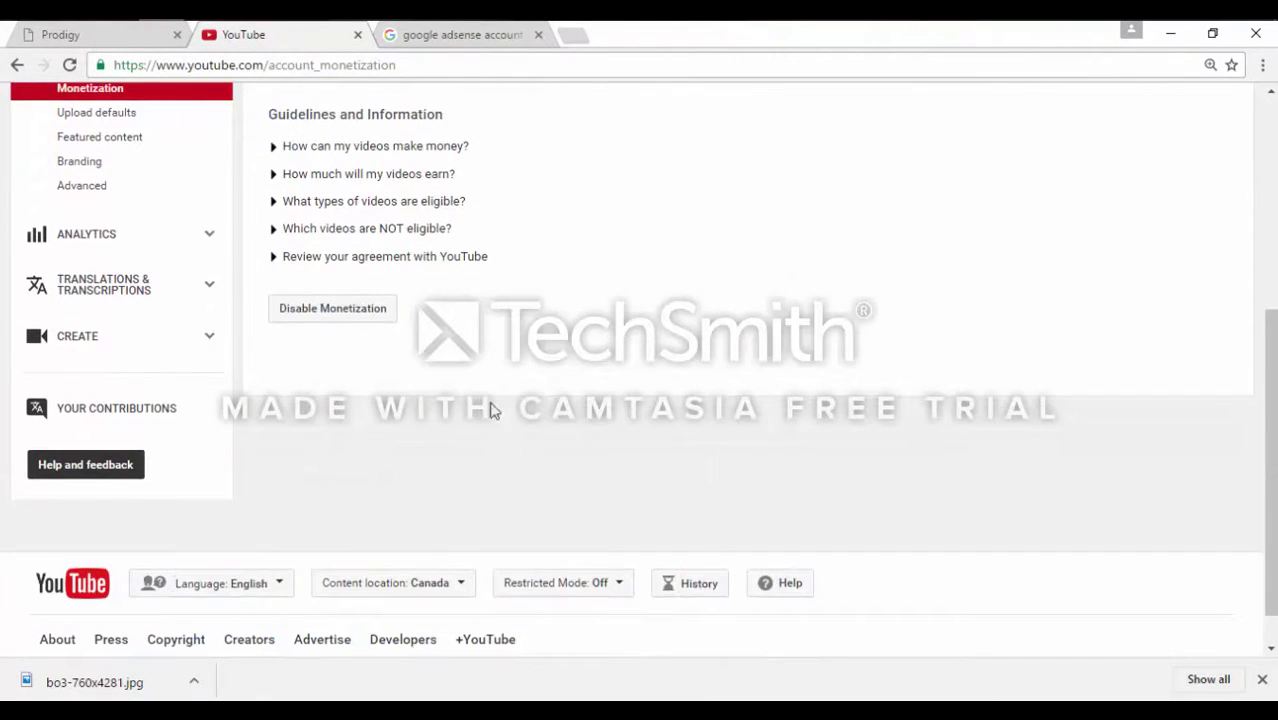
- Highlight the AdSense association status and the note that the account is approved
{"action": "scroll", "coordinate": [194, 308], "scroll_direction": "up", "scroll_amount": 3}
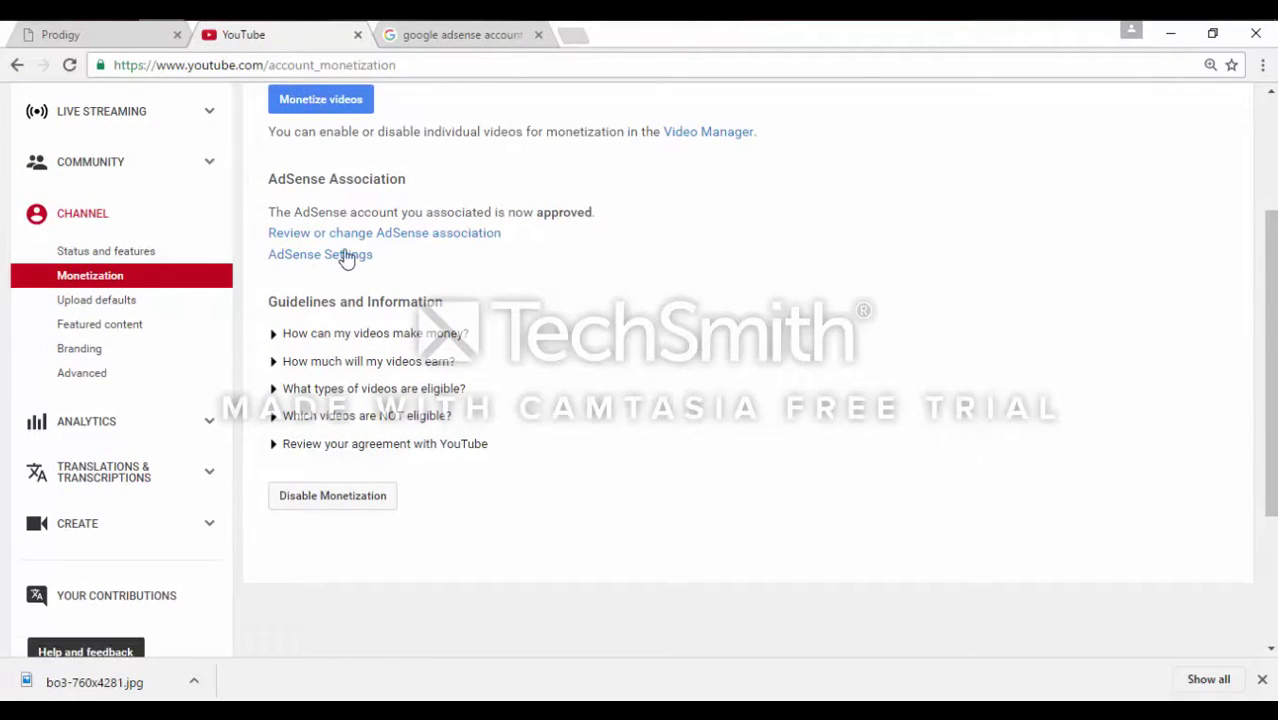
{"action": "mouse_move", "coordinate": [276, 212]}
{"action": "left_mouse_down"}
{"action": "mouse_move", "coordinate": [645, 232]}
{"action": "mouse_move", "coordinate": [651, 265]}
{"action": "left_mouse_up"}
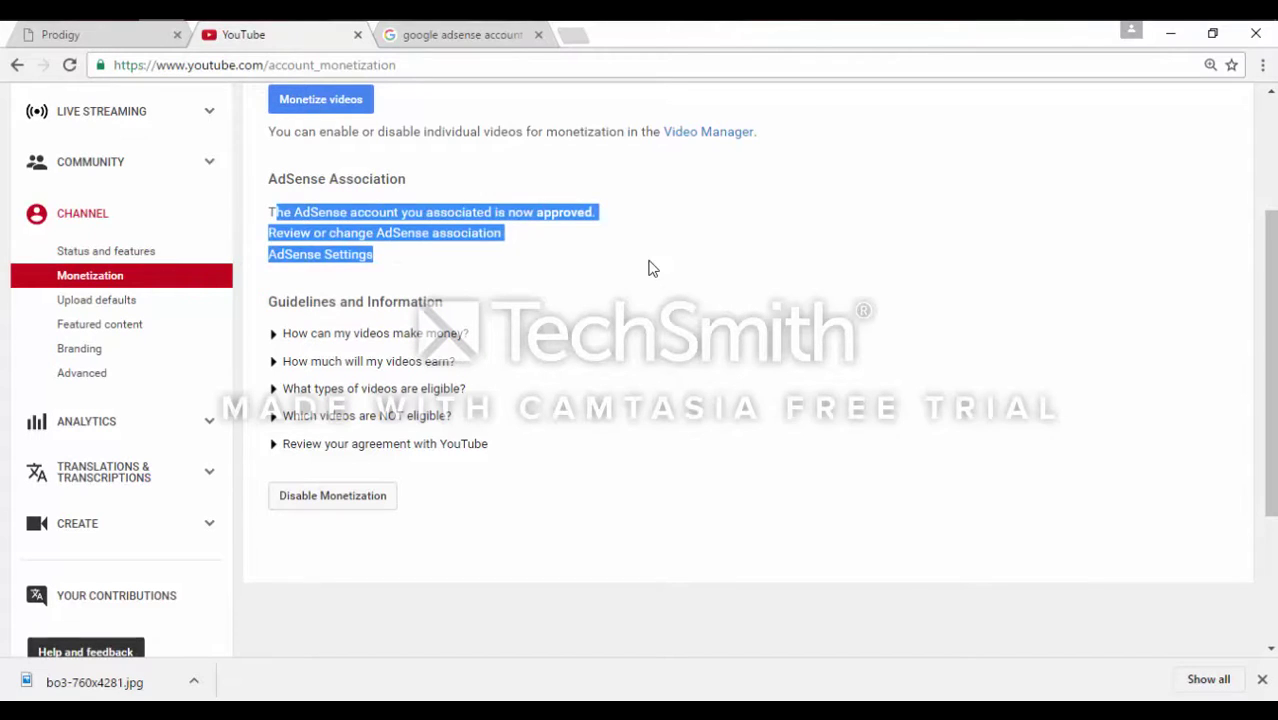
{"action": "left_click", "coordinate": [542, 288]}
{"action": "mouse_move", "coordinate": [270, 254]}
{"action": "left_mouse_down"}
{"action": "mouse_move", "coordinate": [405, 257]}
{"action": "mouse_move", "coordinate": [397, 190]}
{"action": "left_mouse_up"}
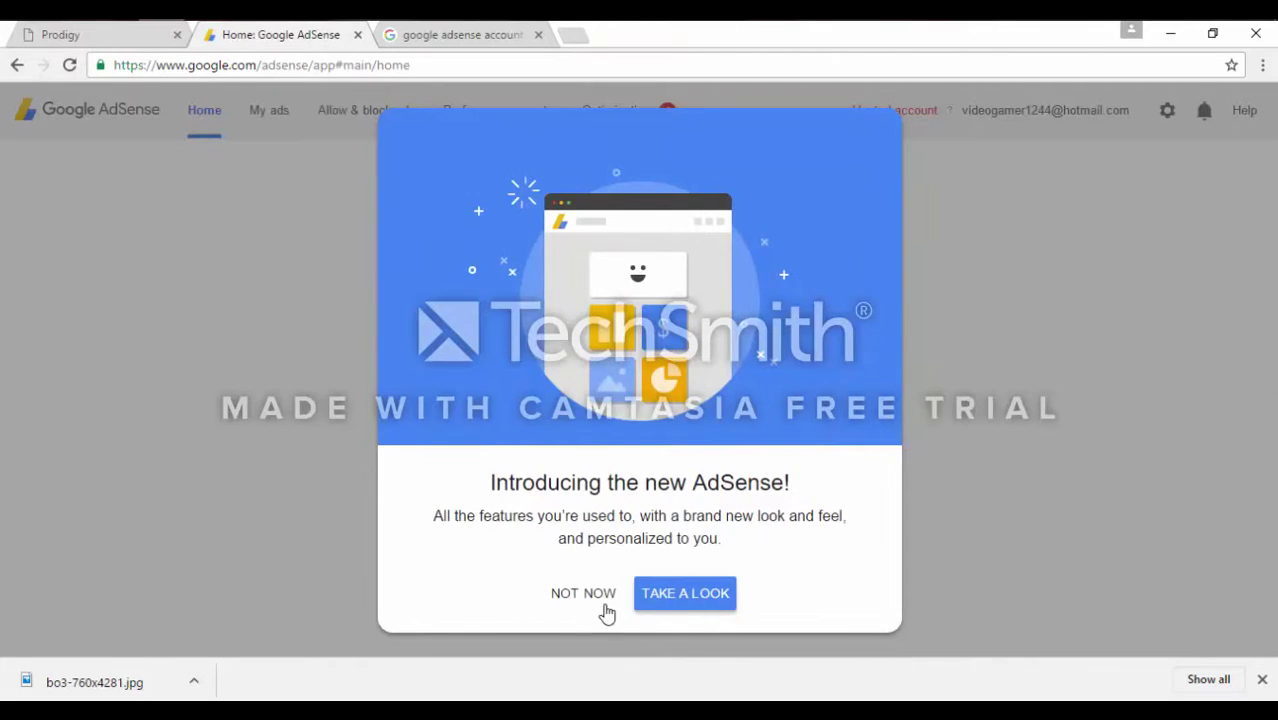
- Dismiss the AdSense introduction, review the CA$0.00 earnings, and close the AdSense tab
{"action": "left_click", "coordinate": [605, 608]}
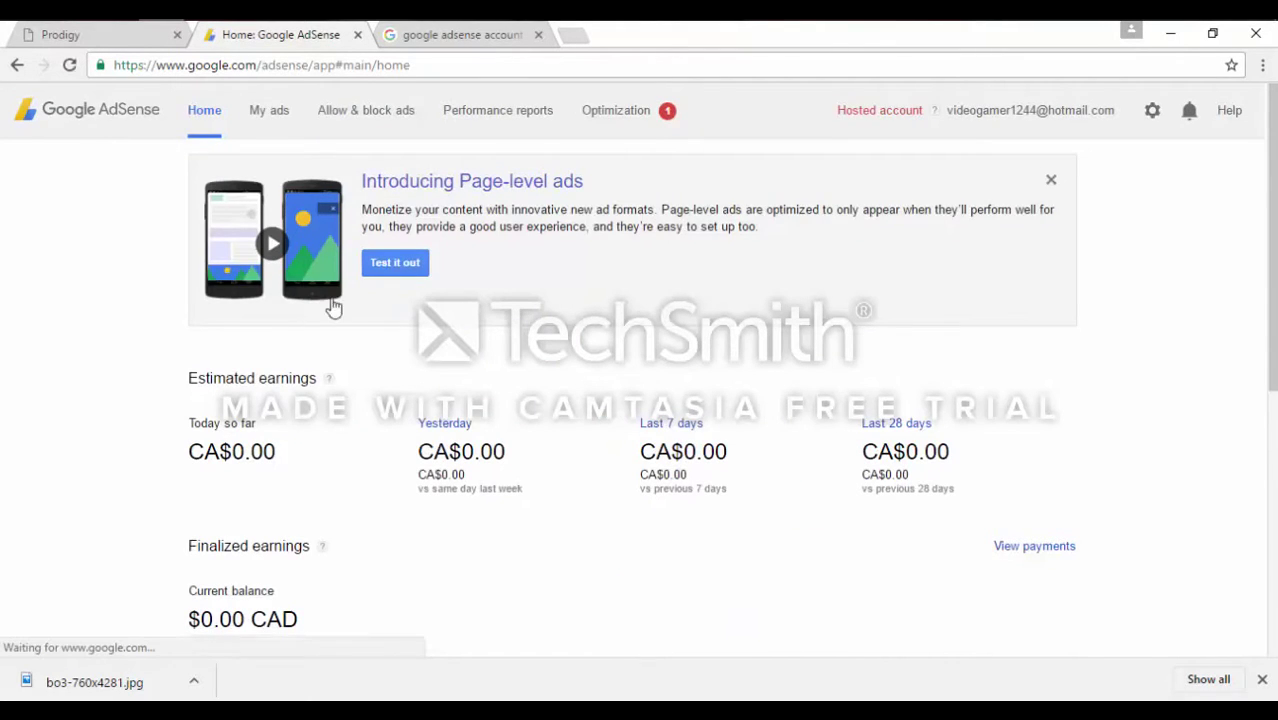
{"action": "scroll", "coordinate": [285, 313], "scroll_direction": "down", "scroll_amount": 1}
{"action": "scroll", "coordinate": [285, 313], "scroll_direction": "down", "scroll_amount": 3}
{"action": "scroll", "coordinate": [284, 315], "scroll_direction": "down", "scroll_amount": 2}
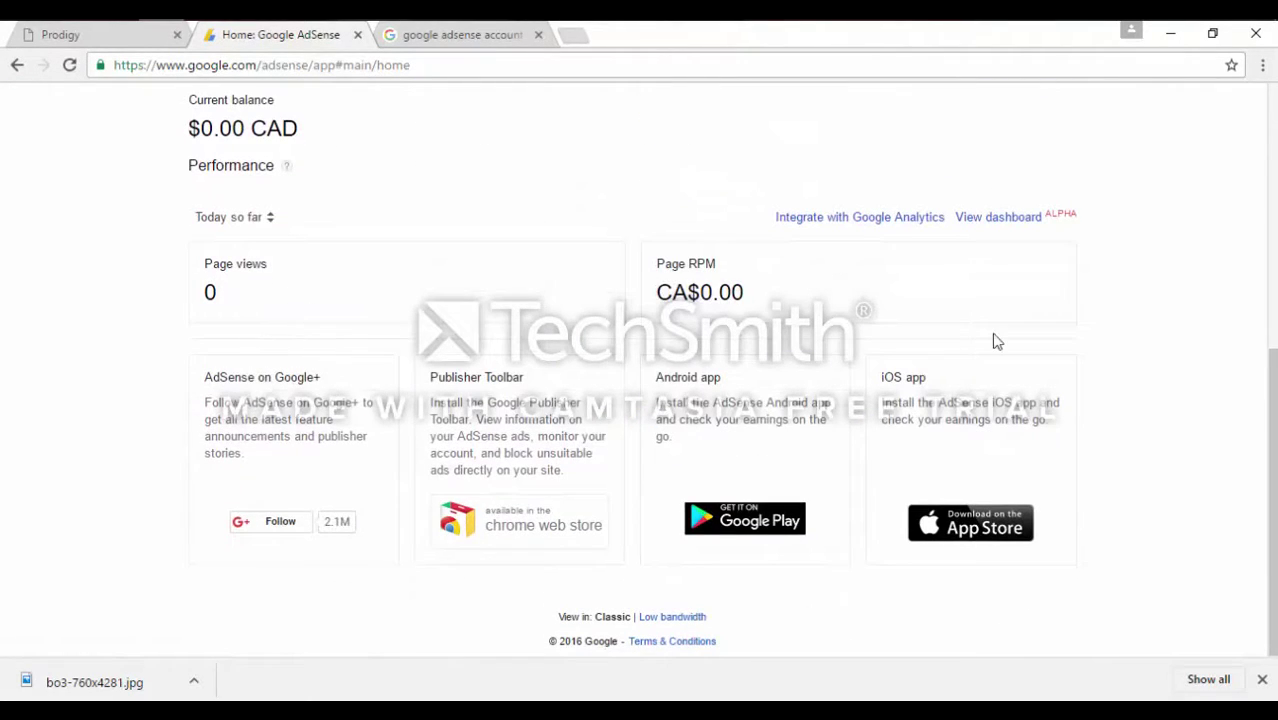
{"action": "scroll", "coordinate": [995, 341], "scroll_direction": "up", "scroll_amount": 3}
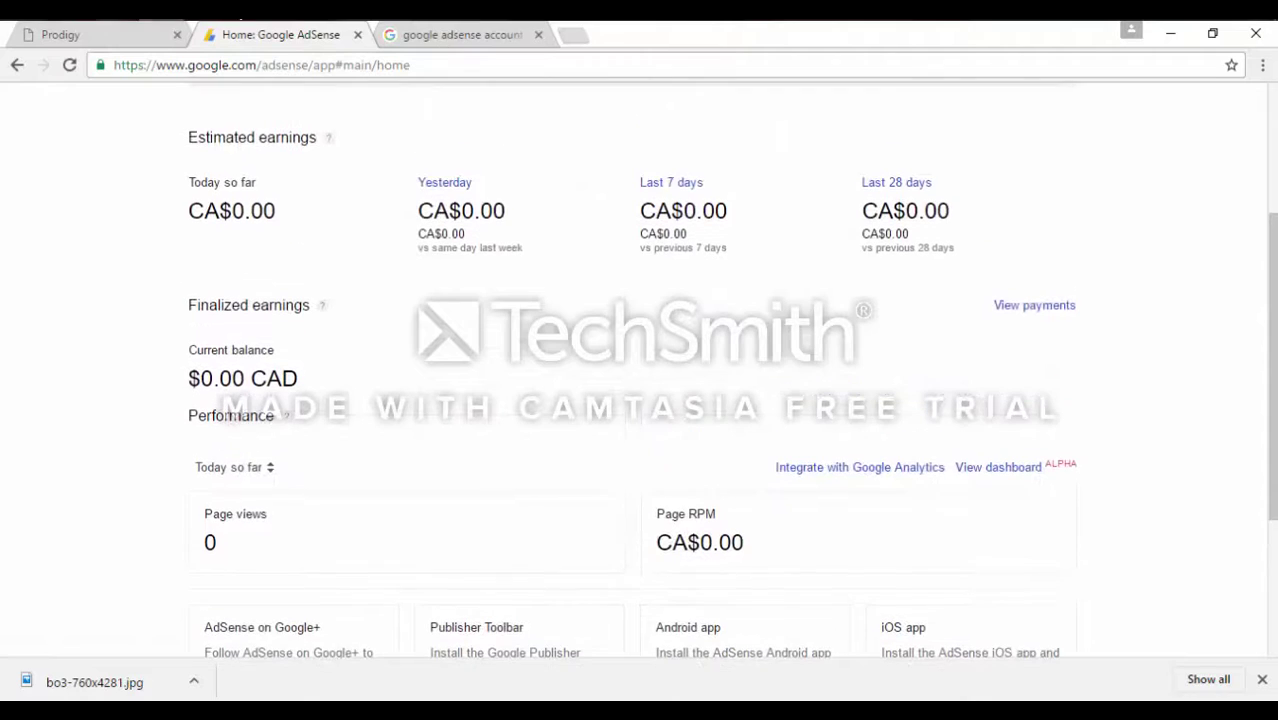
{"action": "left_click", "coordinate": [358, 35]}
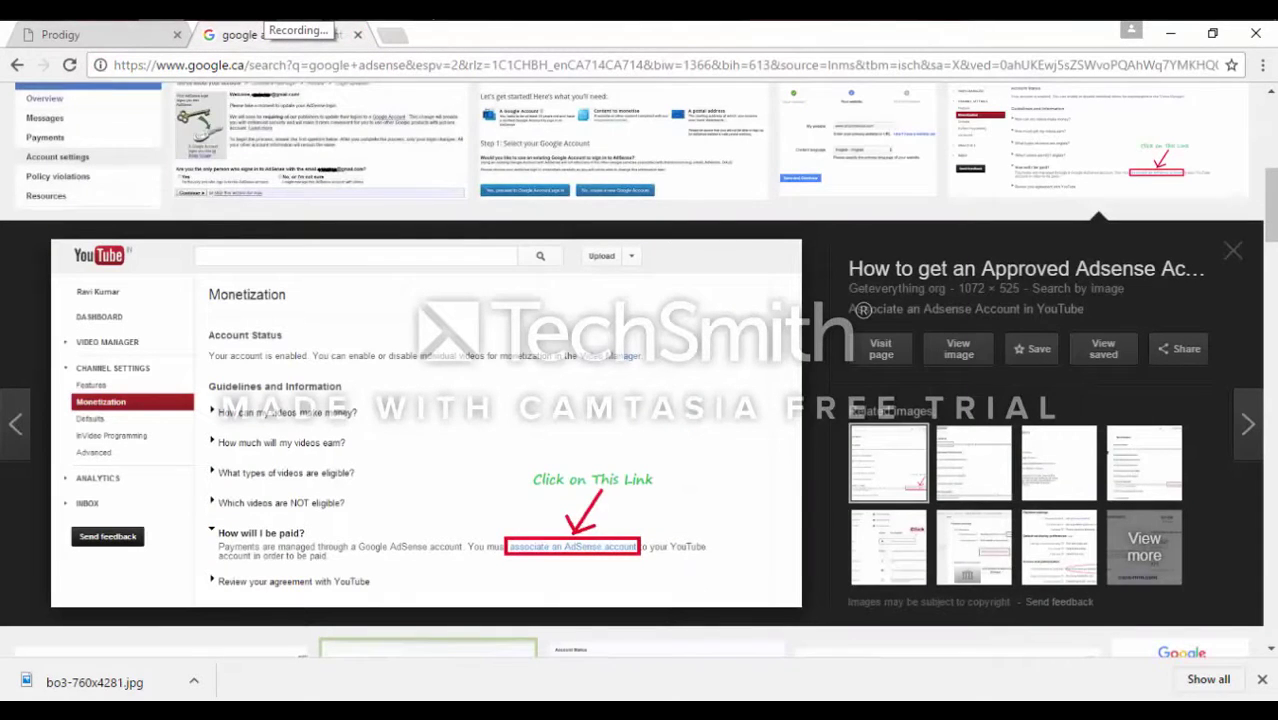
{"action": "scroll", "coordinate": [584, 428], "scroll_direction": "up", "scroll_amount": 2}
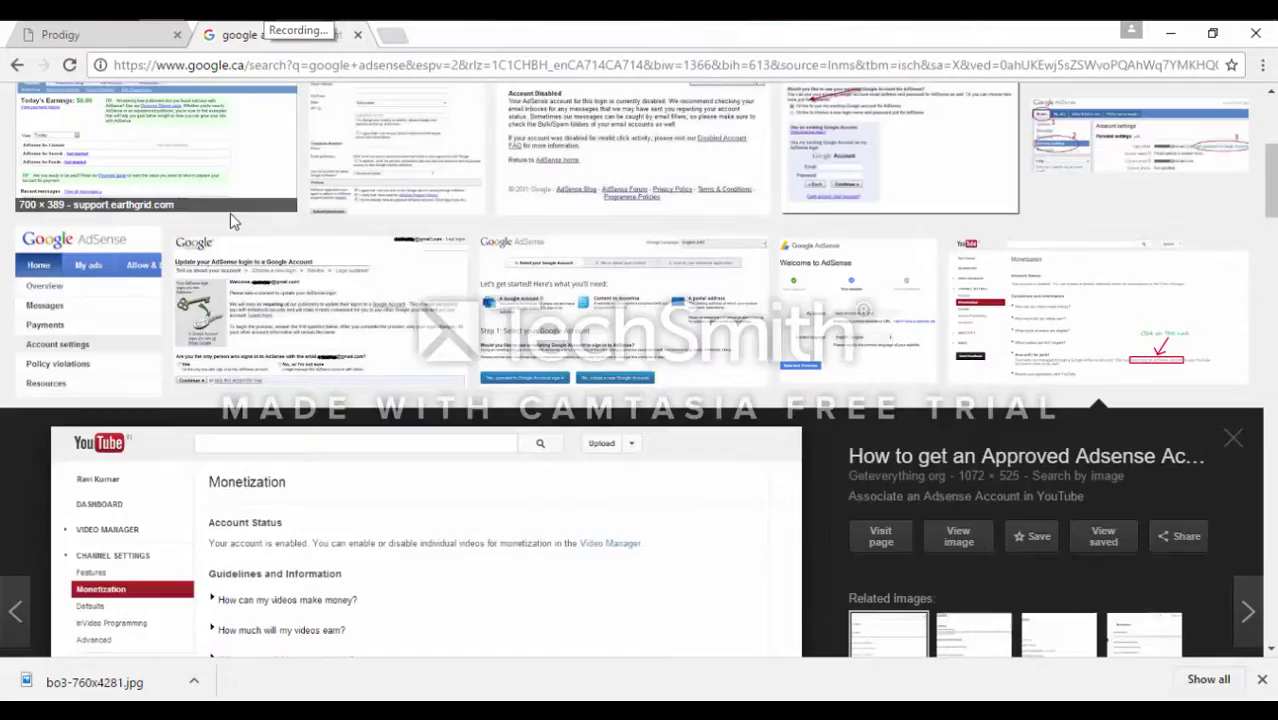
{"action": "scroll", "coordinate": [232, 220], "scroll_direction": "down", "scroll_amount": 3}
{"action": "scroll", "coordinate": [230, 220], "scroll_direction": "down", "scroll_amount": 3}
{"action": "scroll", "coordinate": [230, 220], "scroll_direction": "down", "scroll_amount": 1}
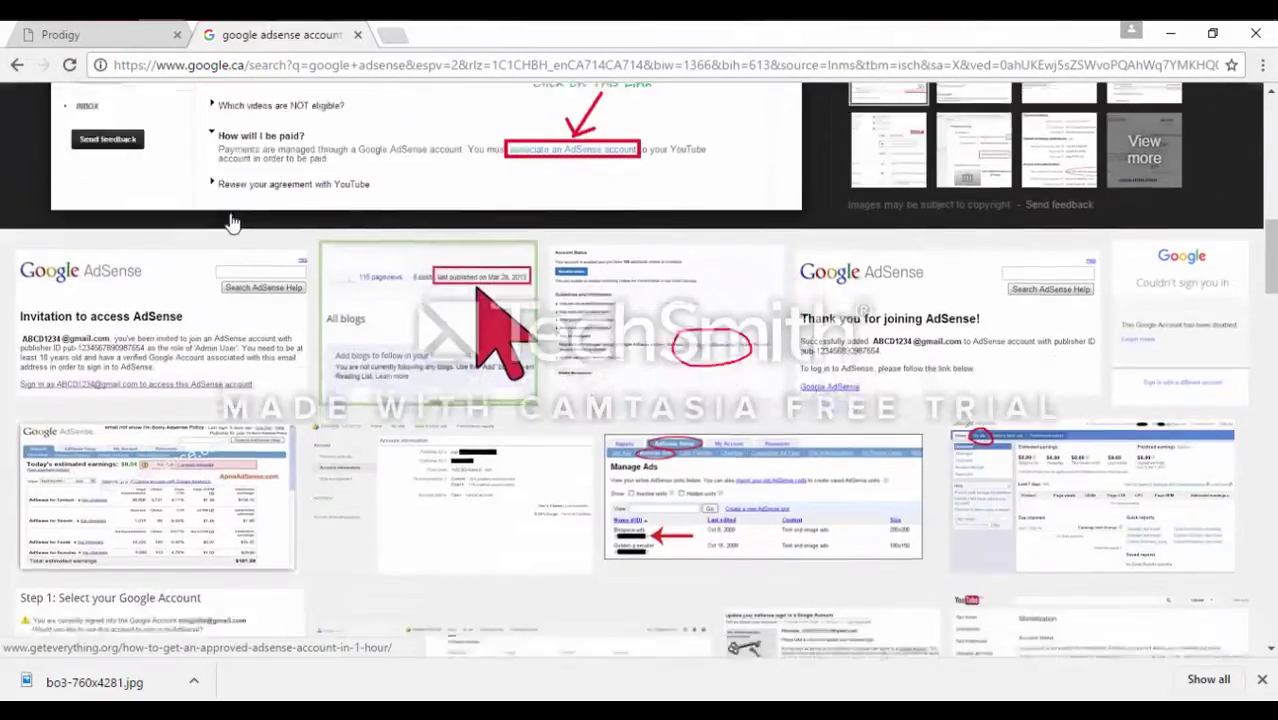
{"action": "scroll", "coordinate": [230, 220], "scroll_direction": "down", "scroll_amount": 2}
{"action": "scroll", "coordinate": [230, 220], "scroll_direction": "up", "scroll_amount": 4}
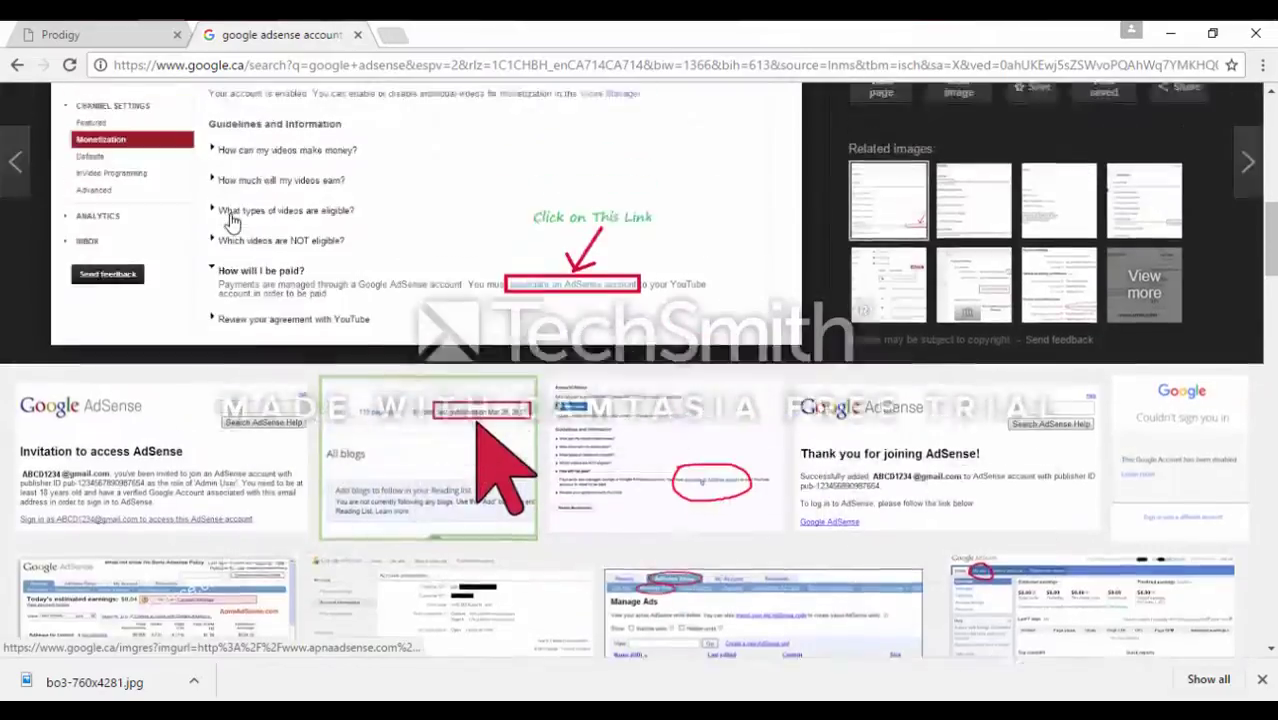
{"action": "scroll", "coordinate": [230, 220], "scroll_direction": "up", "scroll_amount": 3}
{"action": "scroll", "coordinate": [230, 220], "scroll_direction": "down", "scroll_amount": 1}
{"action": "scroll", "coordinate": [230, 220], "scroll_direction": "down", "scroll_amount": 1}
{"action": "scroll", "coordinate": [230, 220], "scroll_direction": "up", "scroll_amount": 1}
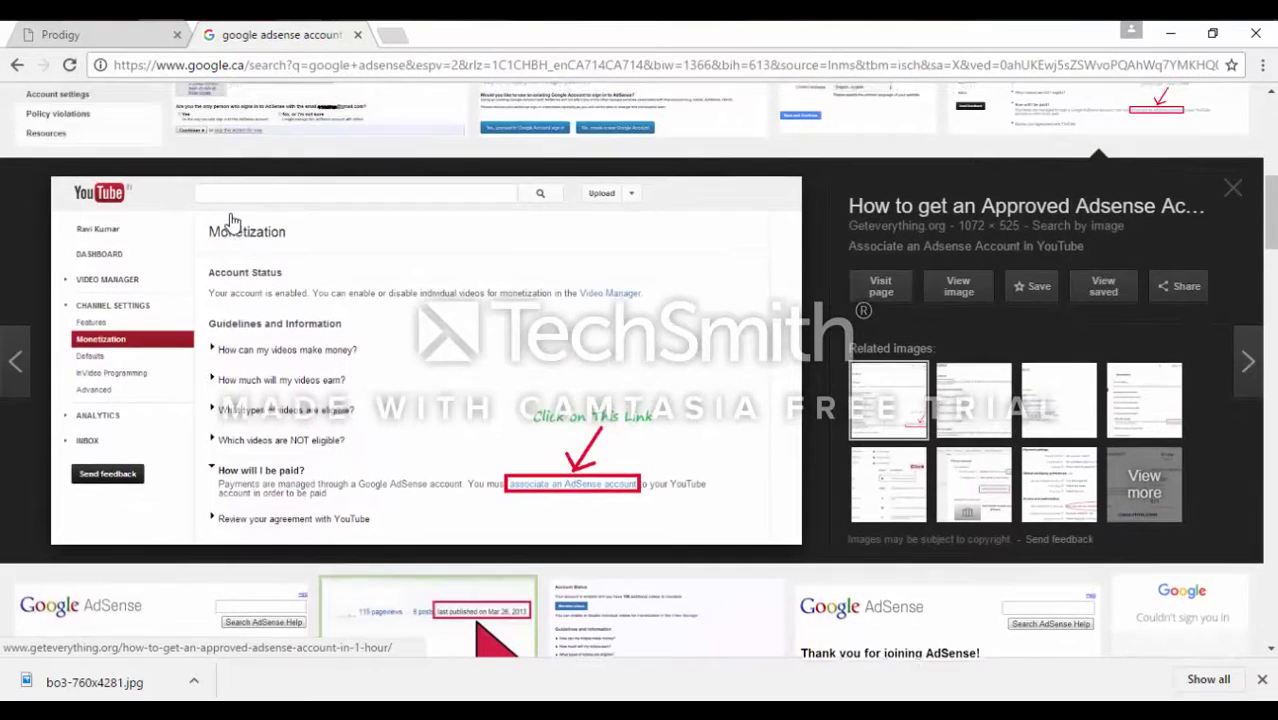
{"action": "scroll", "coordinate": [230, 220], "scroll_direction": "up", "scroll_amount": 2}
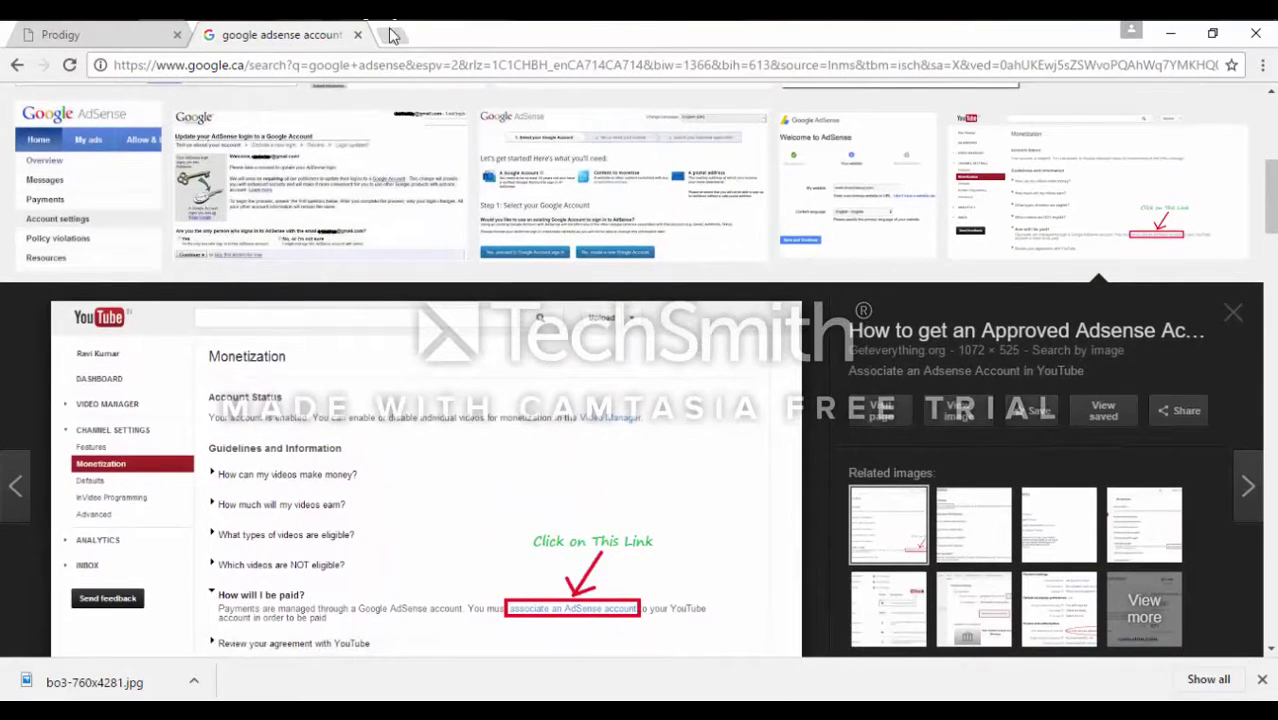
{"action": "left_click", "coordinate": [397, 38]}
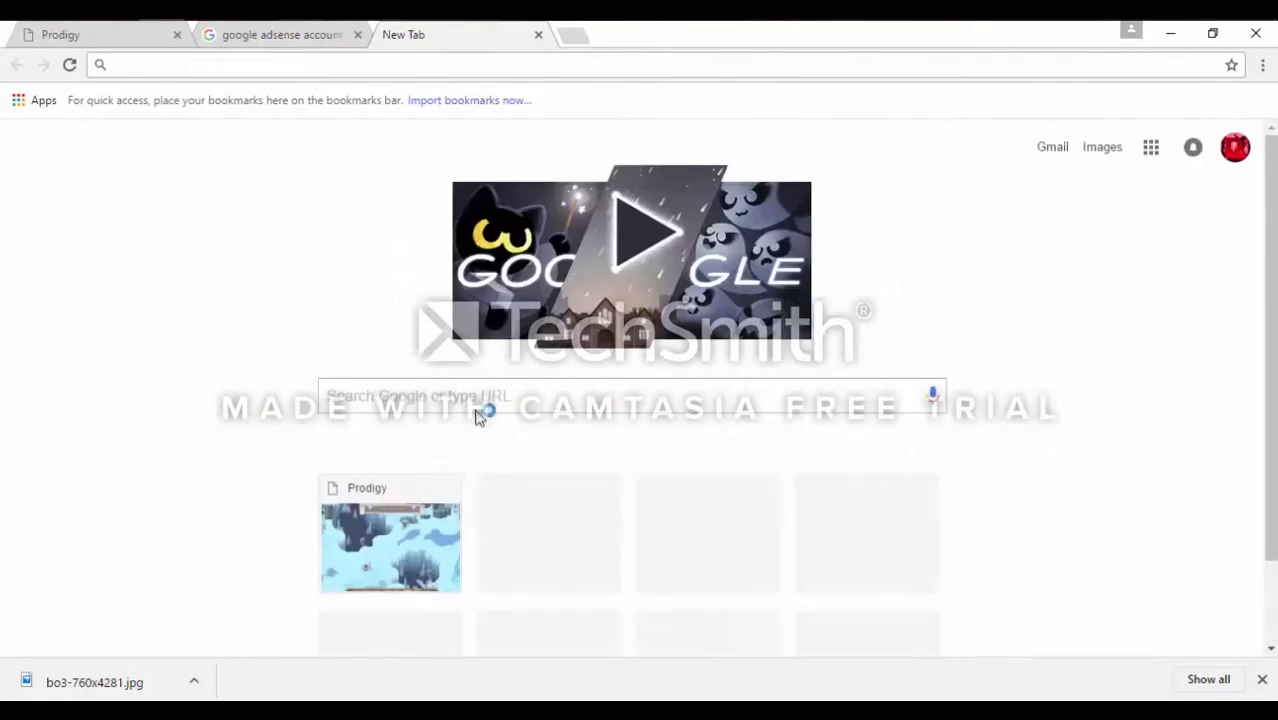
- Enter 'youtube' in the new tab's address bar
{"action": "type", "text": "yo"}
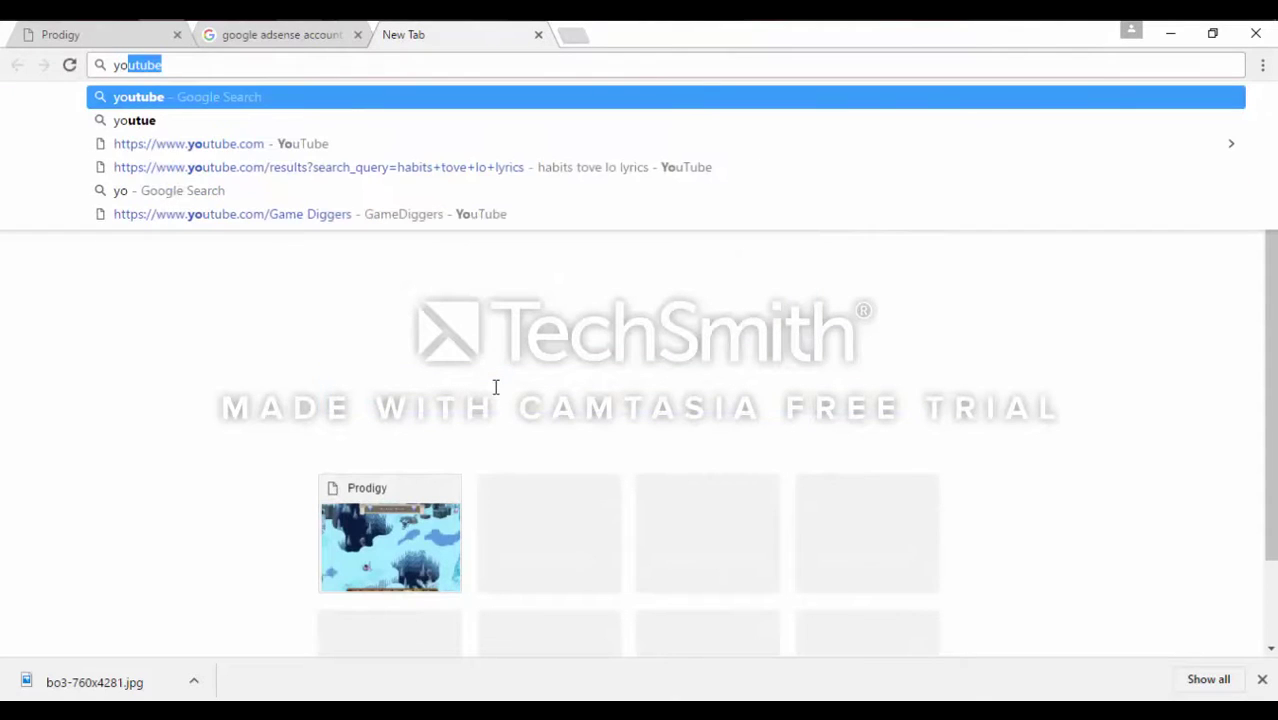
{"action": "type", "text": "utube.com"}
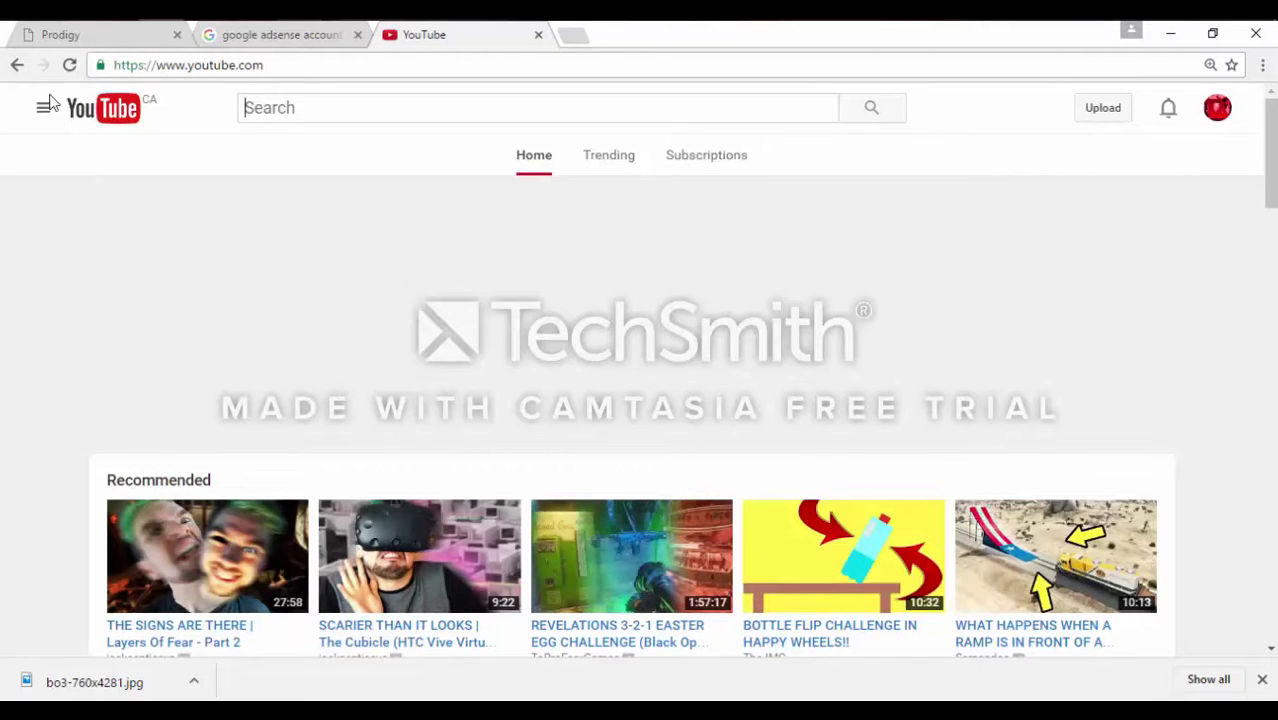
- Go through My Channel and Video Manager to edit My Edited Video and play its preview
{"action": "left_click", "coordinate": [43, 110]}
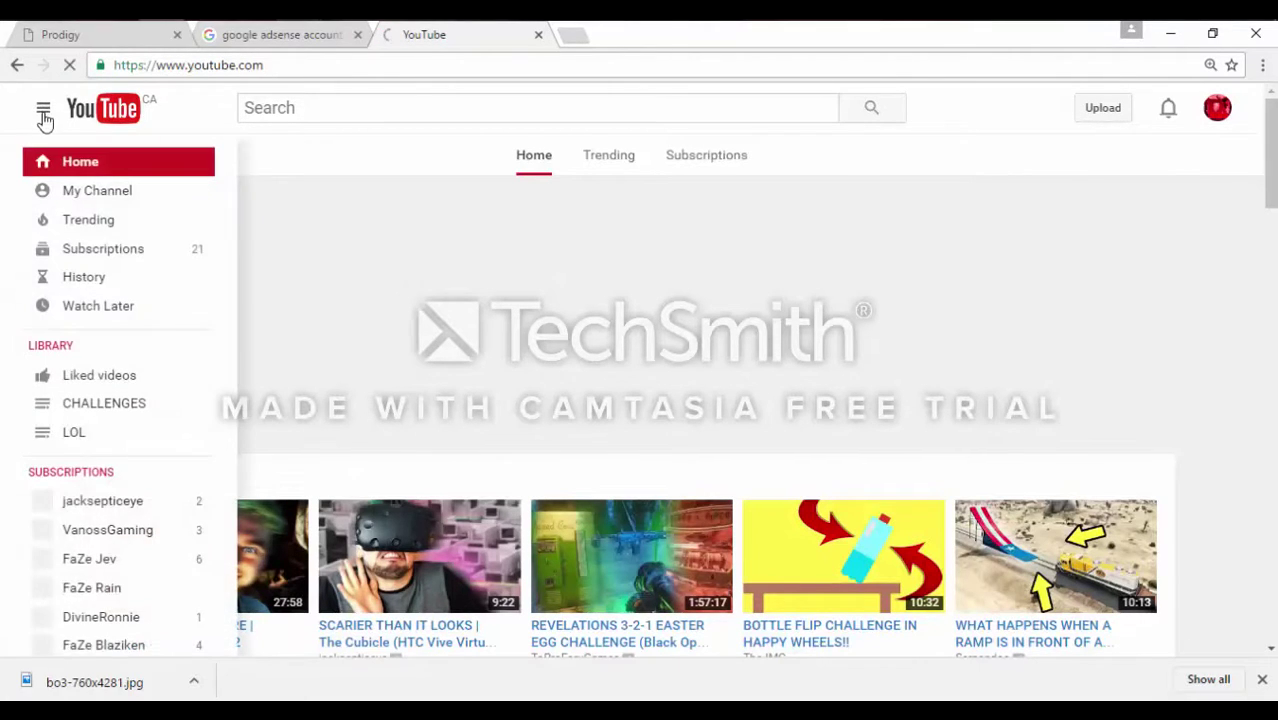
{"action": "left_click", "coordinate": [89, 198]}
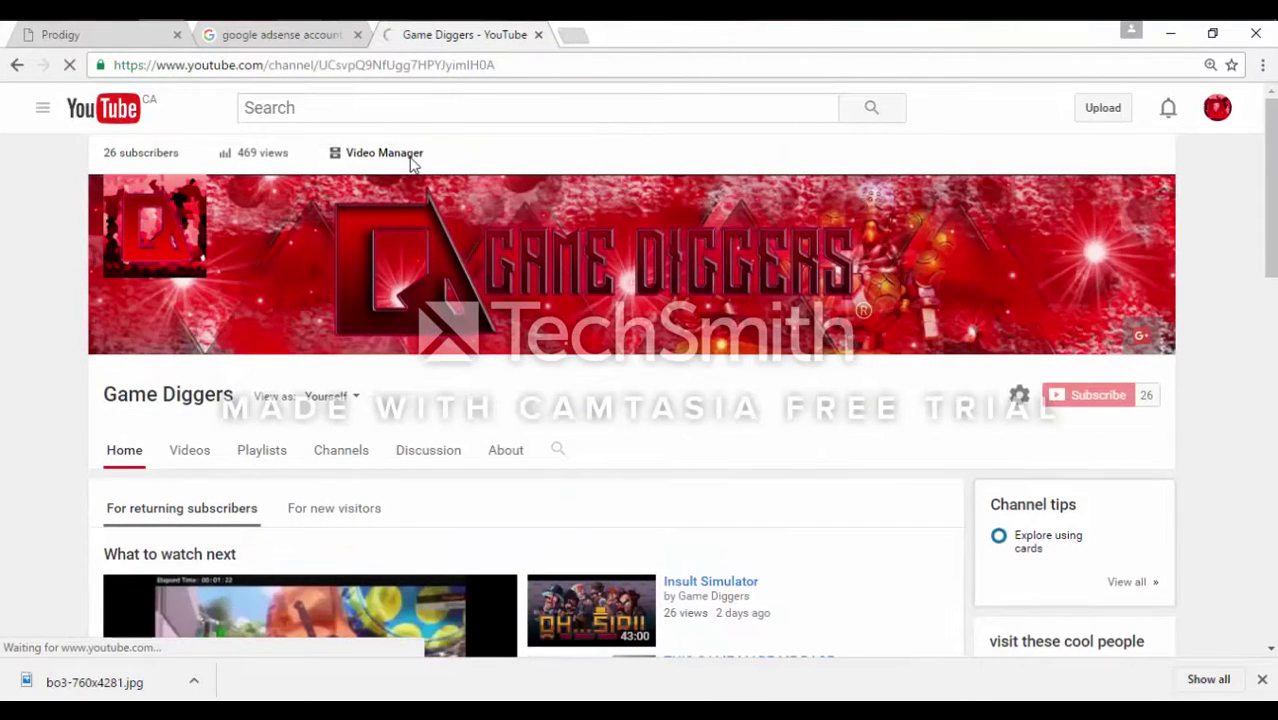
{"action": "left_click", "coordinate": [412, 160]}
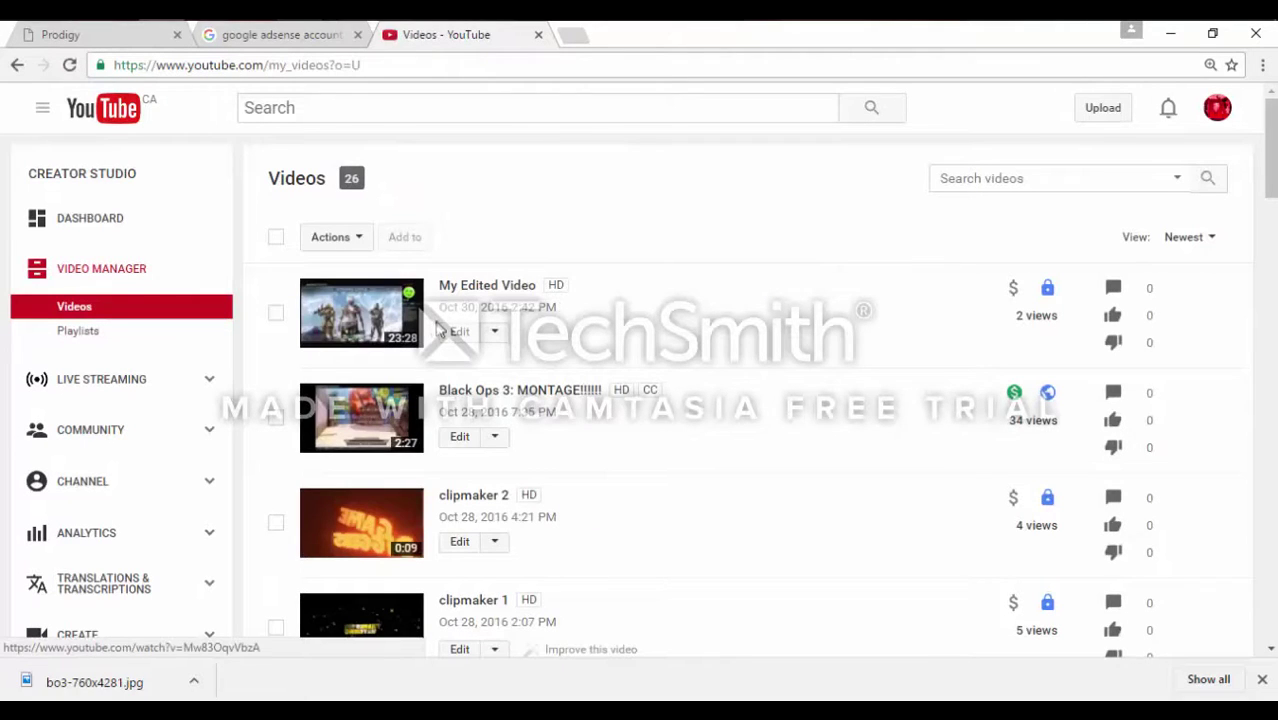
{"action": "left_click", "coordinate": [459, 332]}
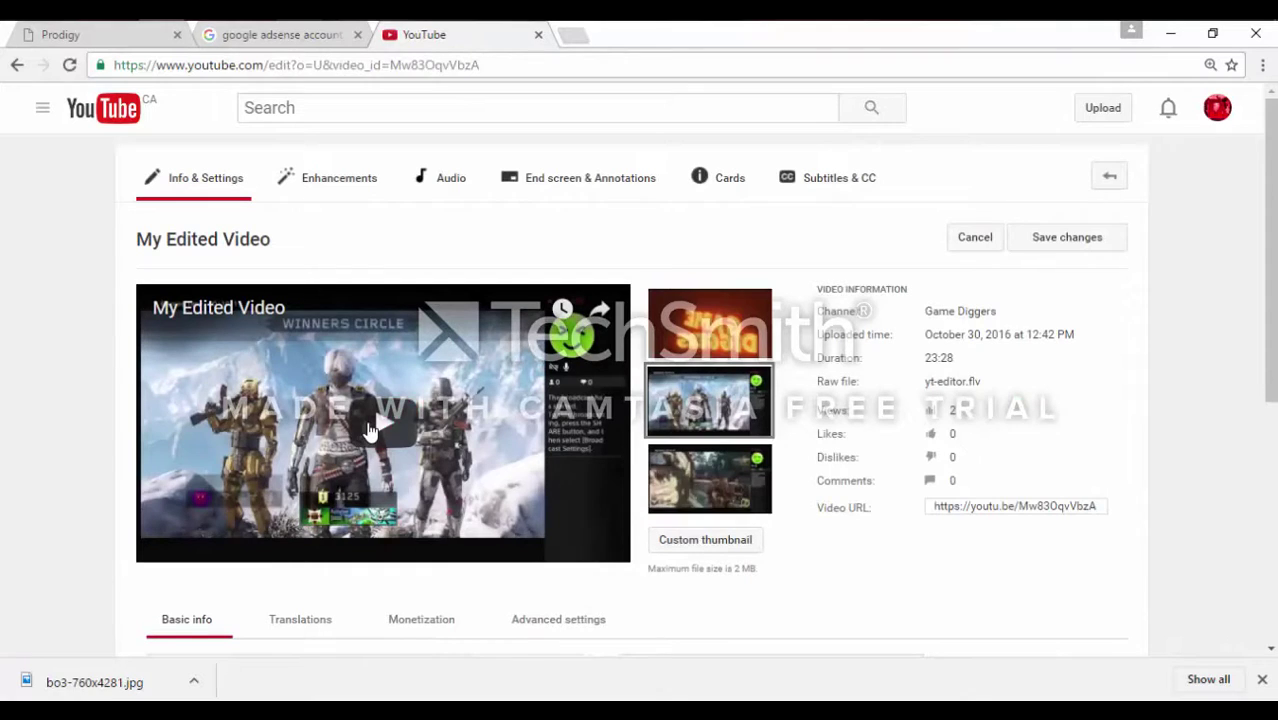
{"action": "left_click", "coordinate": [368, 428]}
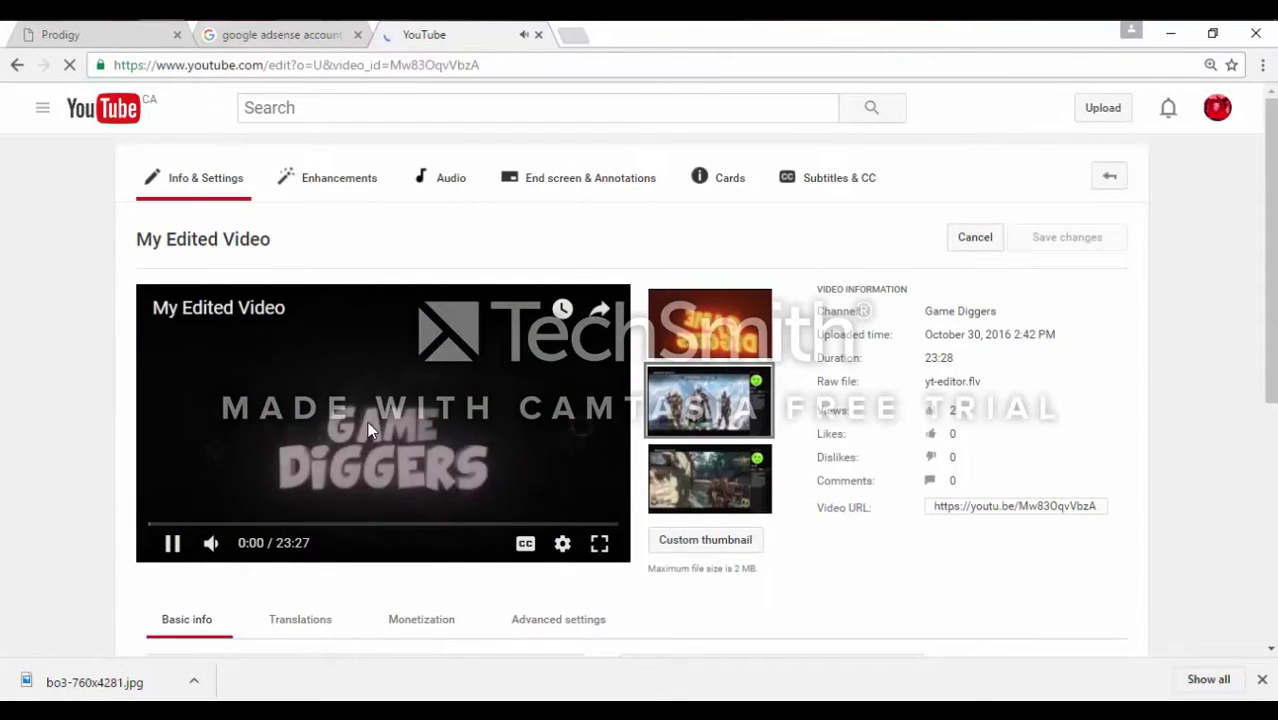
- Remove the YouTube Editor tag from the video and start editing its description
{"action": "scroll", "coordinate": [385, 425], "scroll_direction": "down", "scroll_amount": 2}
{"action": "scroll", "coordinate": [393, 400], "scroll_direction": "down", "scroll_amount": 2}
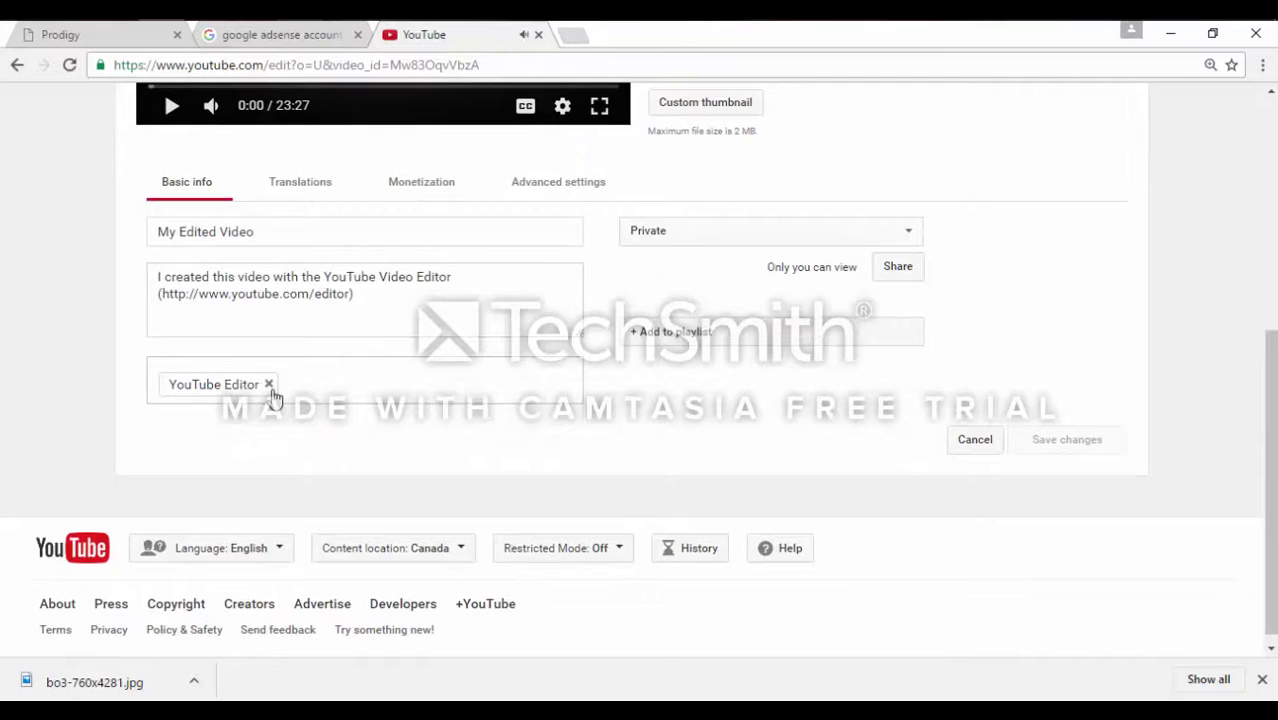
{"action": "left_click", "coordinate": [268, 384]}
{"action": "left_click", "coordinate": [156, 294]}
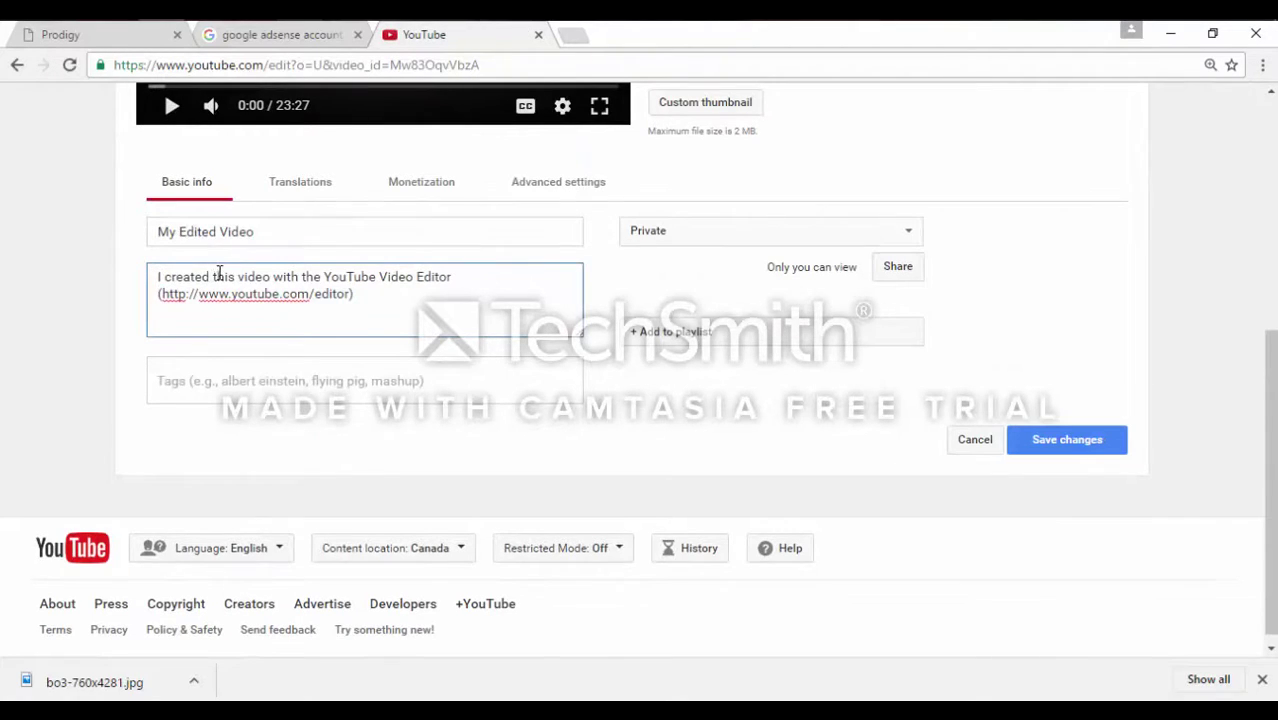
{"action": "scroll", "coordinate": [396, 151], "scroll_direction": "up", "scroll_amount": 1}
{"action": "scroll", "coordinate": [419, 299], "scroll_direction": "up", "scroll_amount": 2}
- Switch on Monetize with ads in the video's monetization settings
{"action": "left_click", "coordinate": [420, 305]}
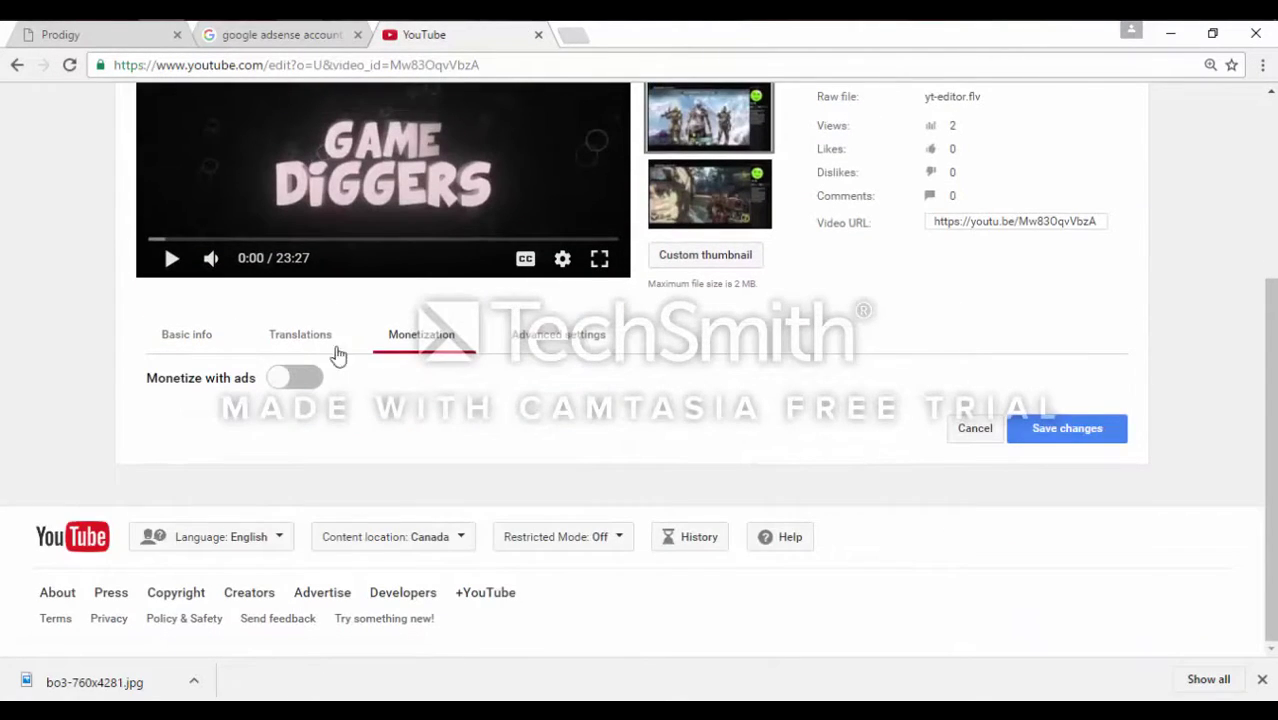
{"action": "left_click", "coordinate": [286, 378]}
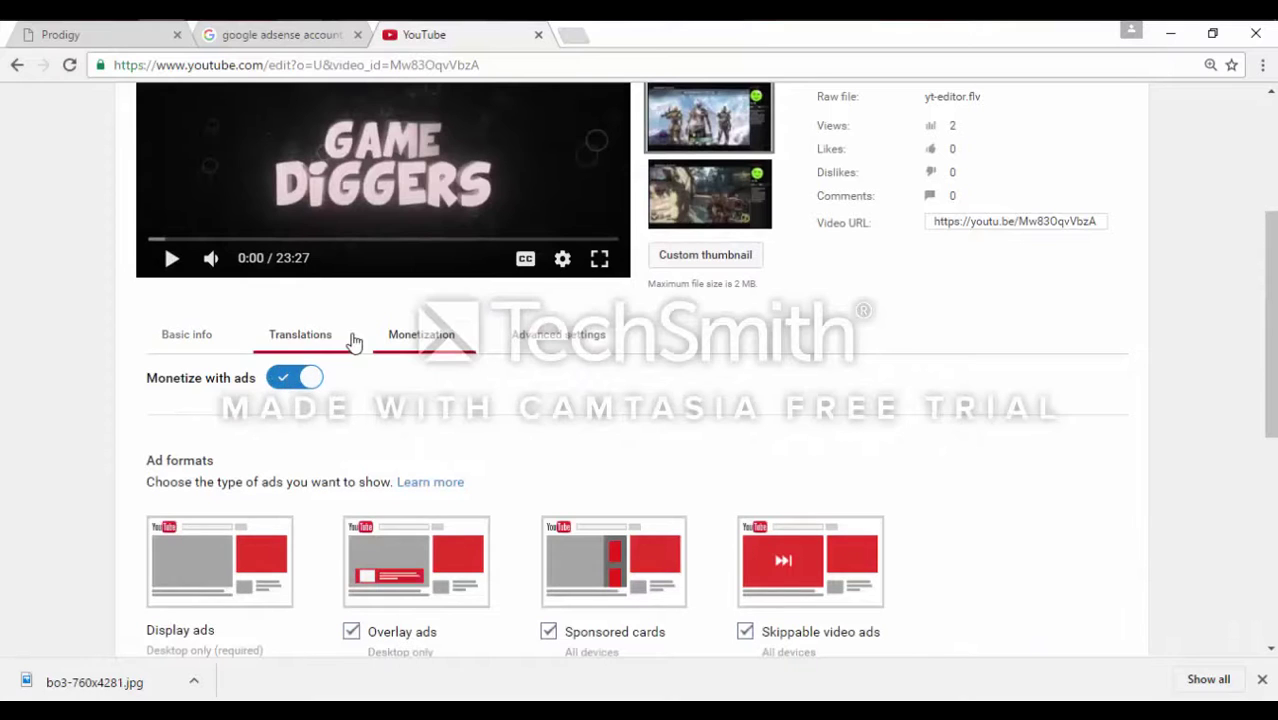
{"action": "scroll", "coordinate": [400, 339], "scroll_direction": "down", "scroll_amount": 3}
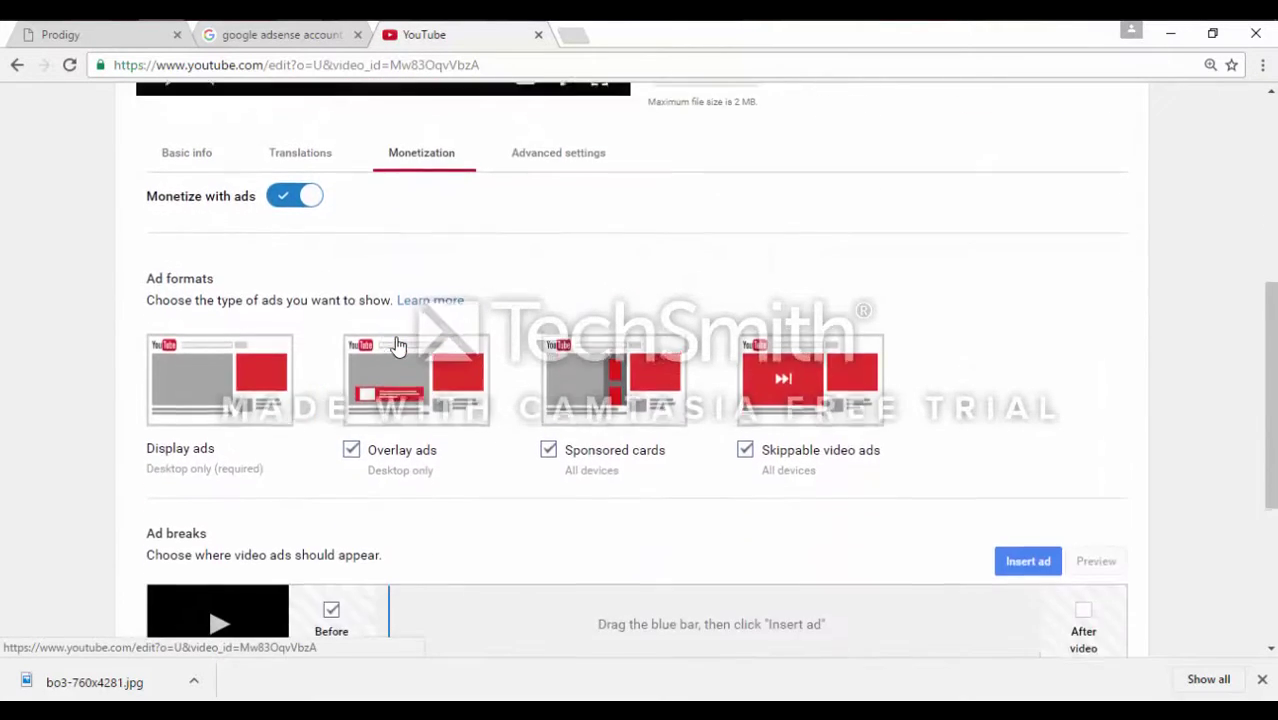
{"action": "scroll", "coordinate": [401, 339], "scroll_direction": "down", "scroll_amount": 1}
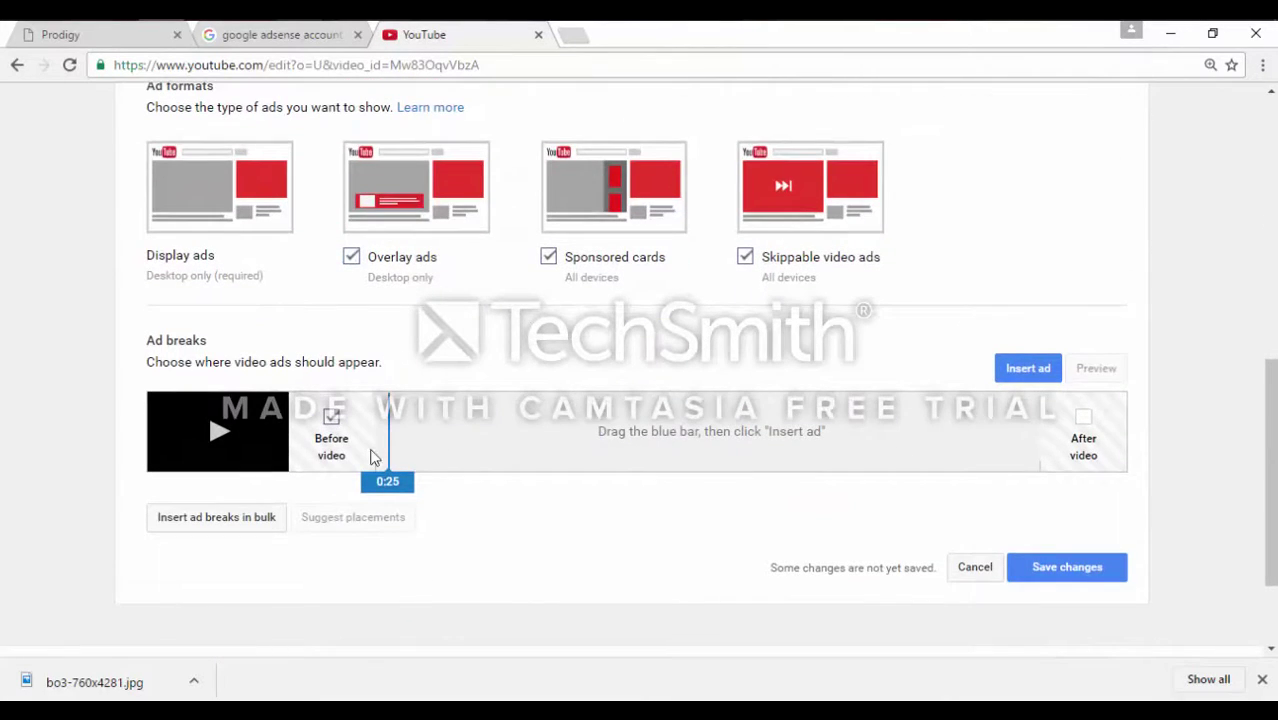
- Insert mid-roll ad breaks at 0:25 and 16:47
{"action": "left_click", "coordinate": [1022, 378]}
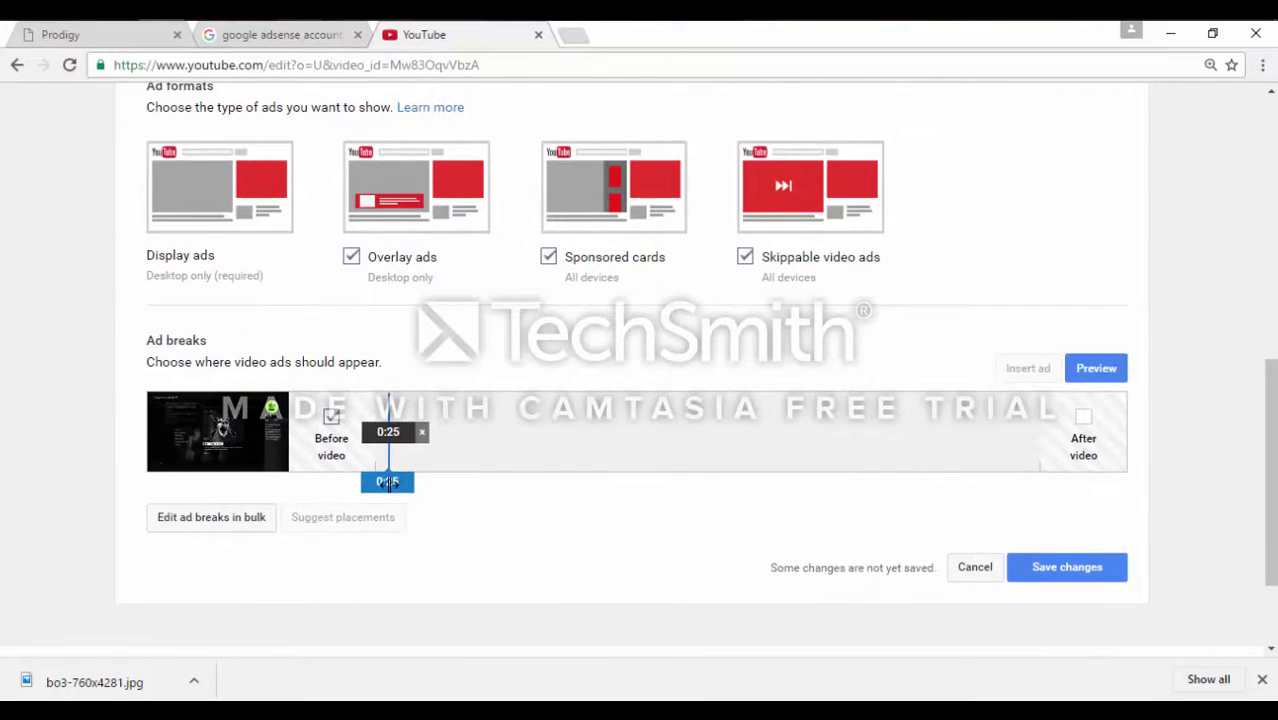
{"action": "left_click_drag", "start_coordinate": [388, 483], "coordinate": [850, 481]}
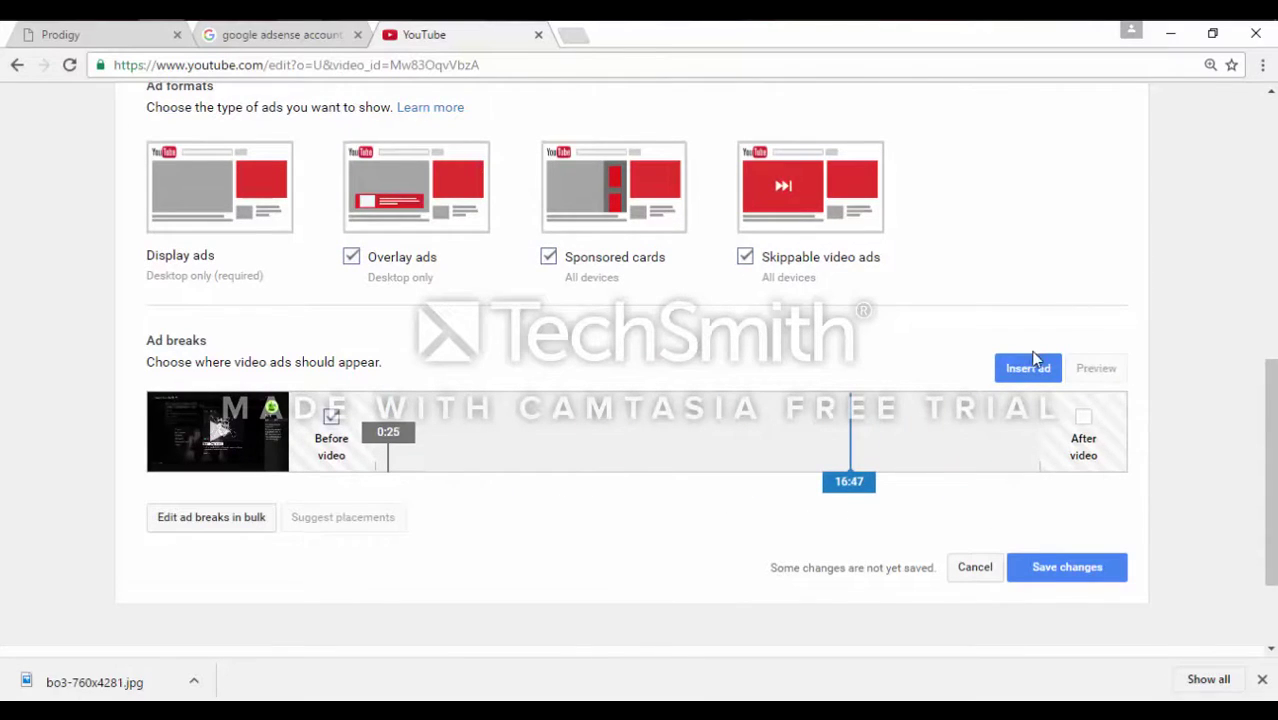
{"action": "left_click", "coordinate": [1030, 367]}
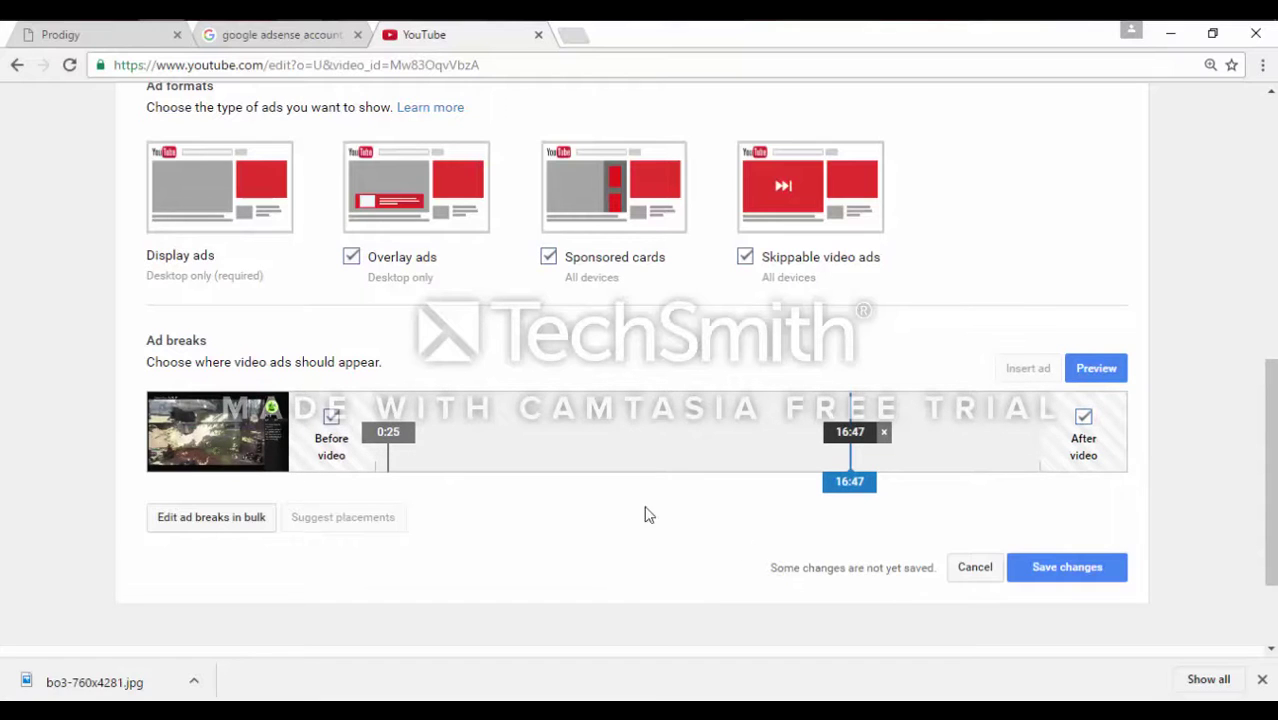
- Scrub the preview to the video's final seconds and pause it
{"action": "scroll", "coordinate": [600, 495], "scroll_direction": "up", "scroll_amount": 4}
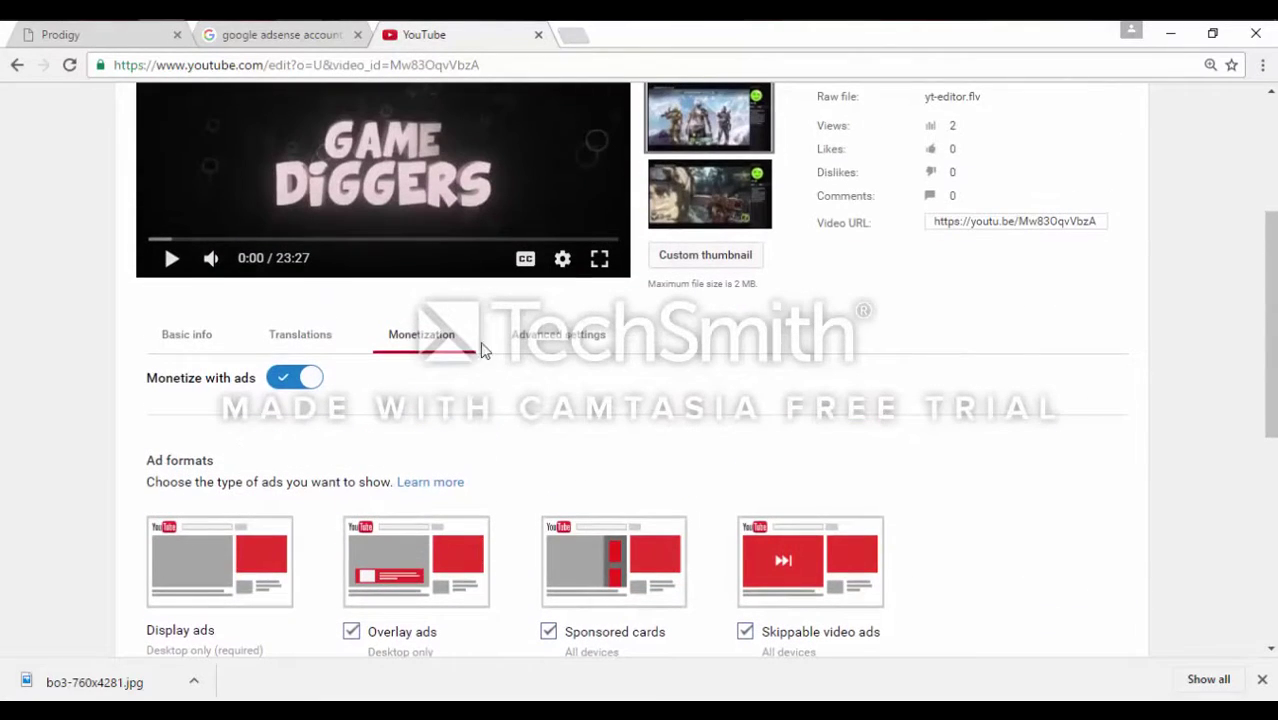
{"action": "scroll", "coordinate": [214, 336], "scroll_direction": "up", "scroll_amount": 3}
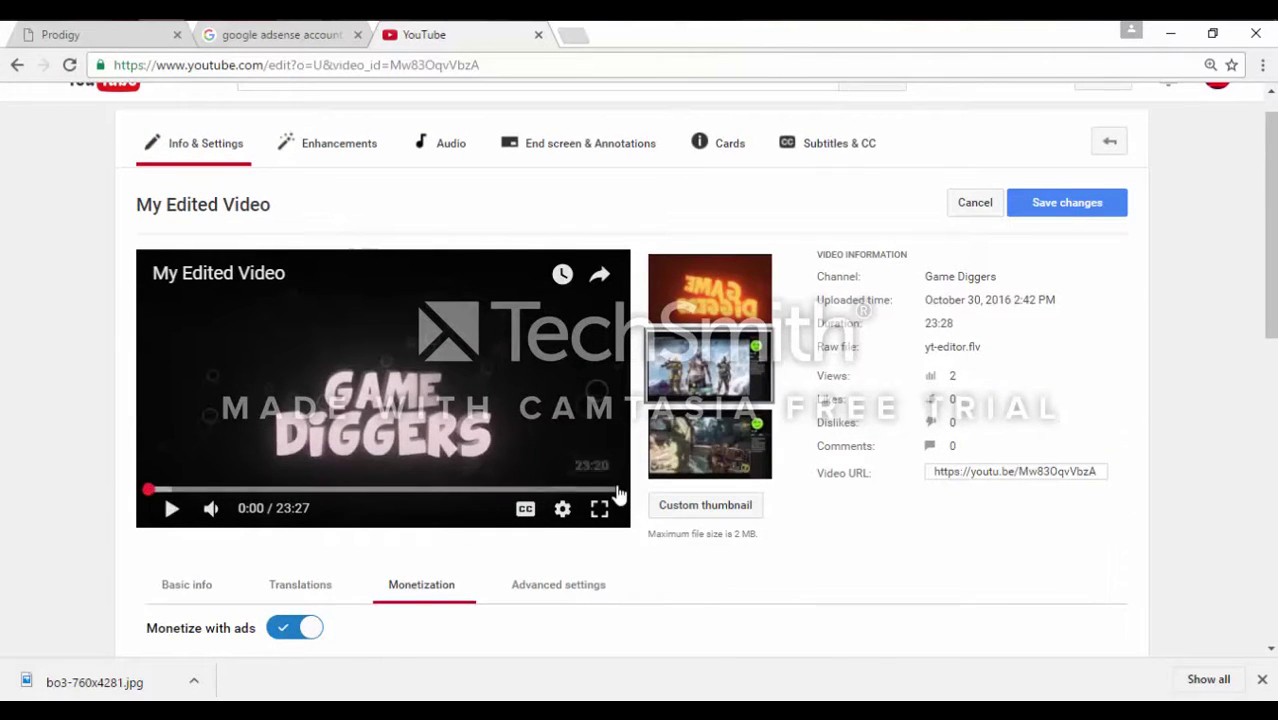
{"action": "mouse_move", "coordinate": [558, 489]}
{"action": "left_mouse_down"}
{"action": "mouse_move", "coordinate": [460, 489]}
{"action": "mouse_move", "coordinate": [618, 482]}
{"action": "left_mouse_up"}
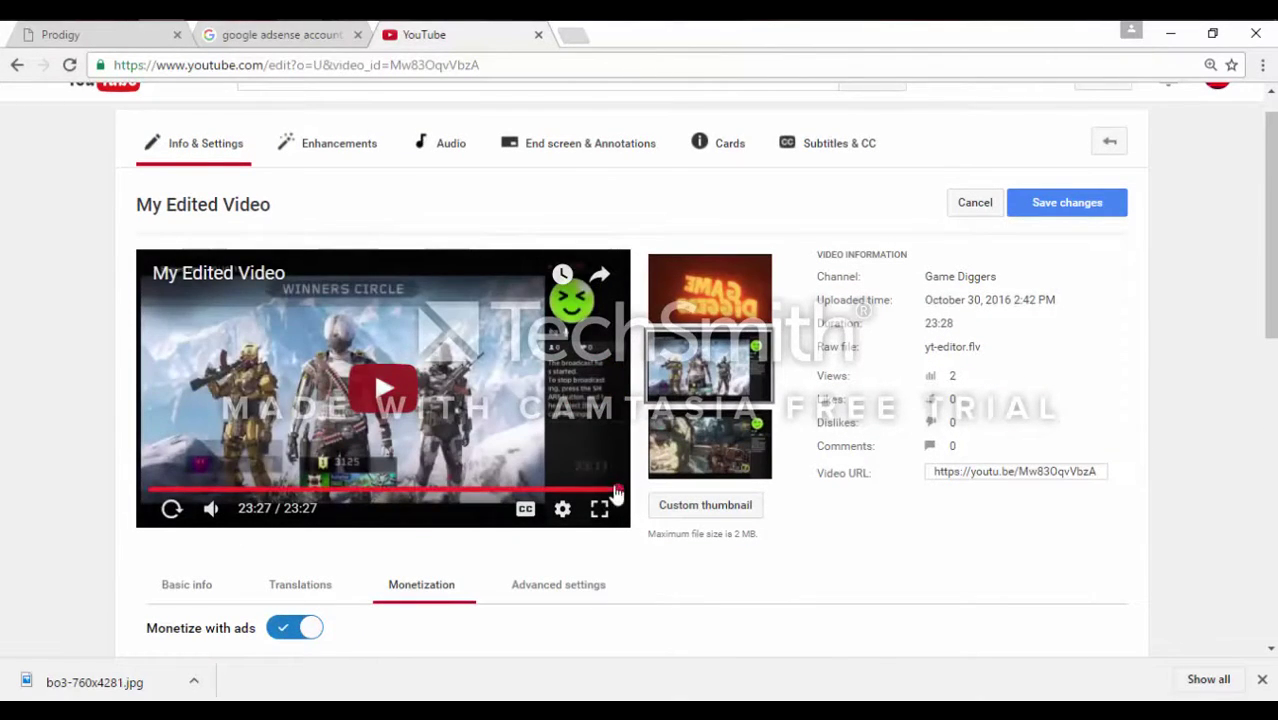
{"action": "key", "text": "Left"}
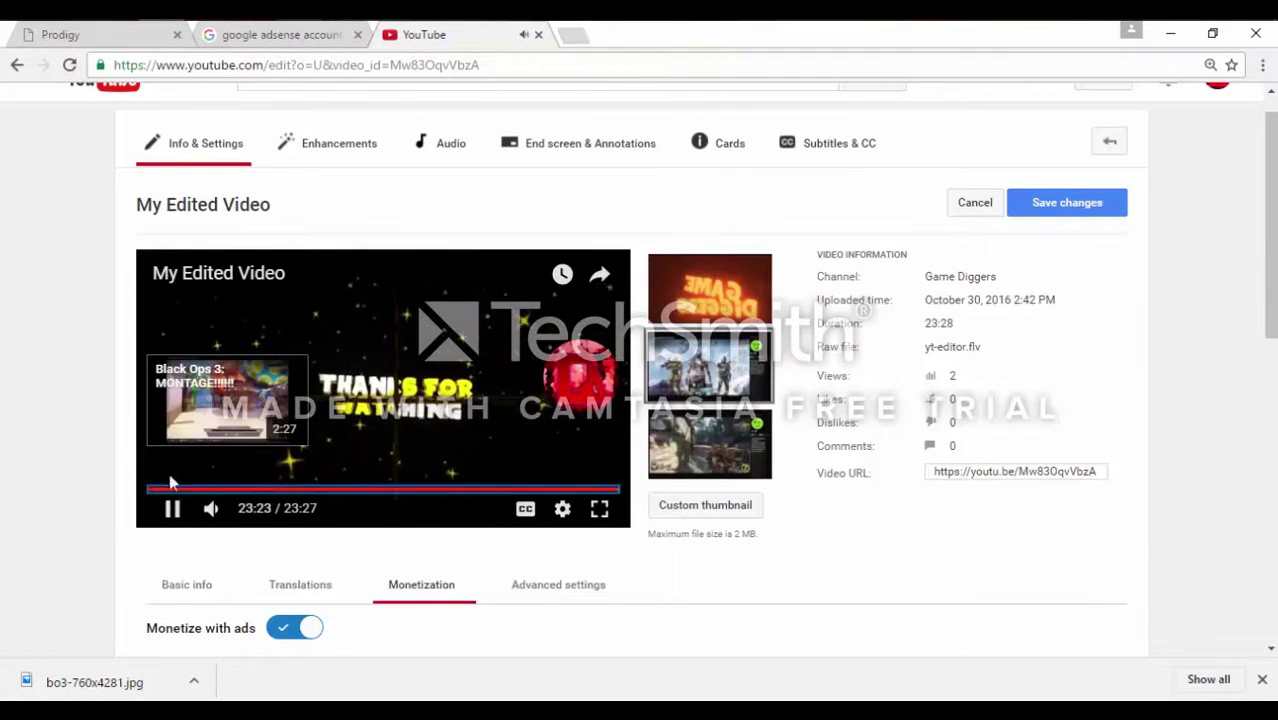
{"action": "left_click", "coordinate": [172, 510]}
- On the Basic info tab, erase the 'My Edited Video' title
{"action": "scroll", "coordinate": [220, 456], "scroll_direction": "down", "scroll_amount": 1}
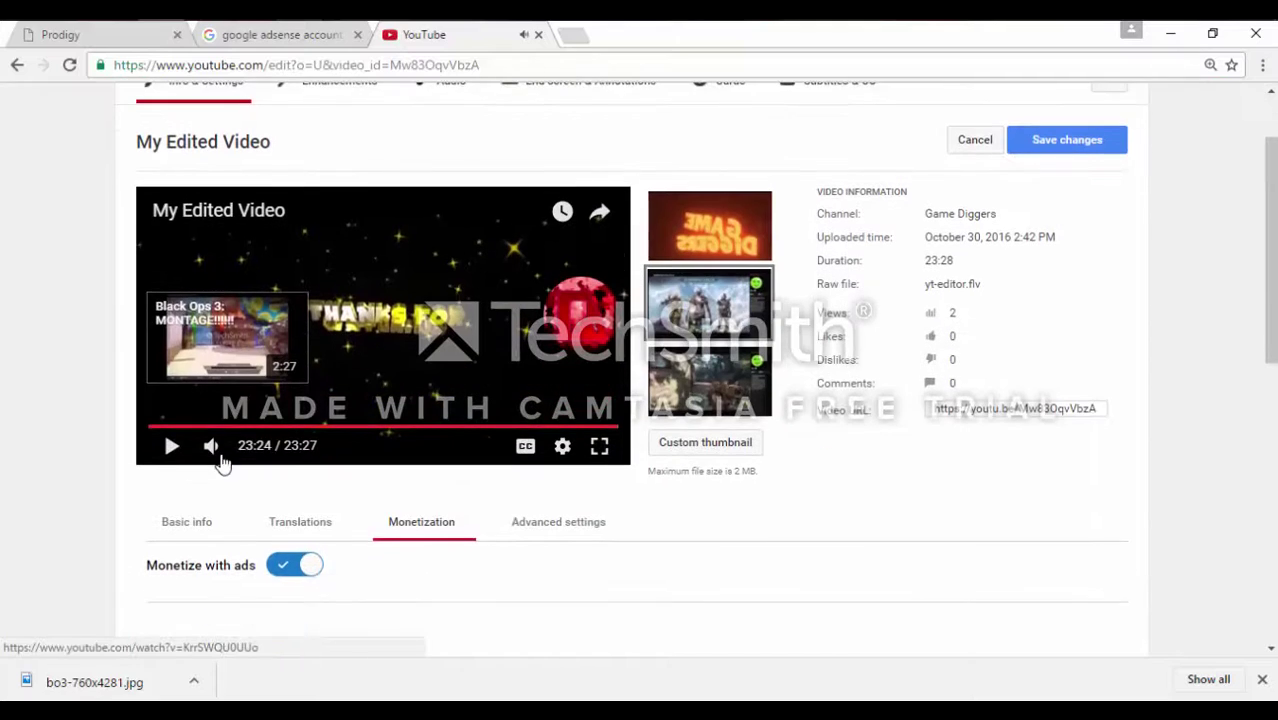
{"action": "left_click", "coordinate": [199, 531]}
{"action": "scroll", "coordinate": [520, 500], "scroll_direction": "down", "scroll_amount": 2}
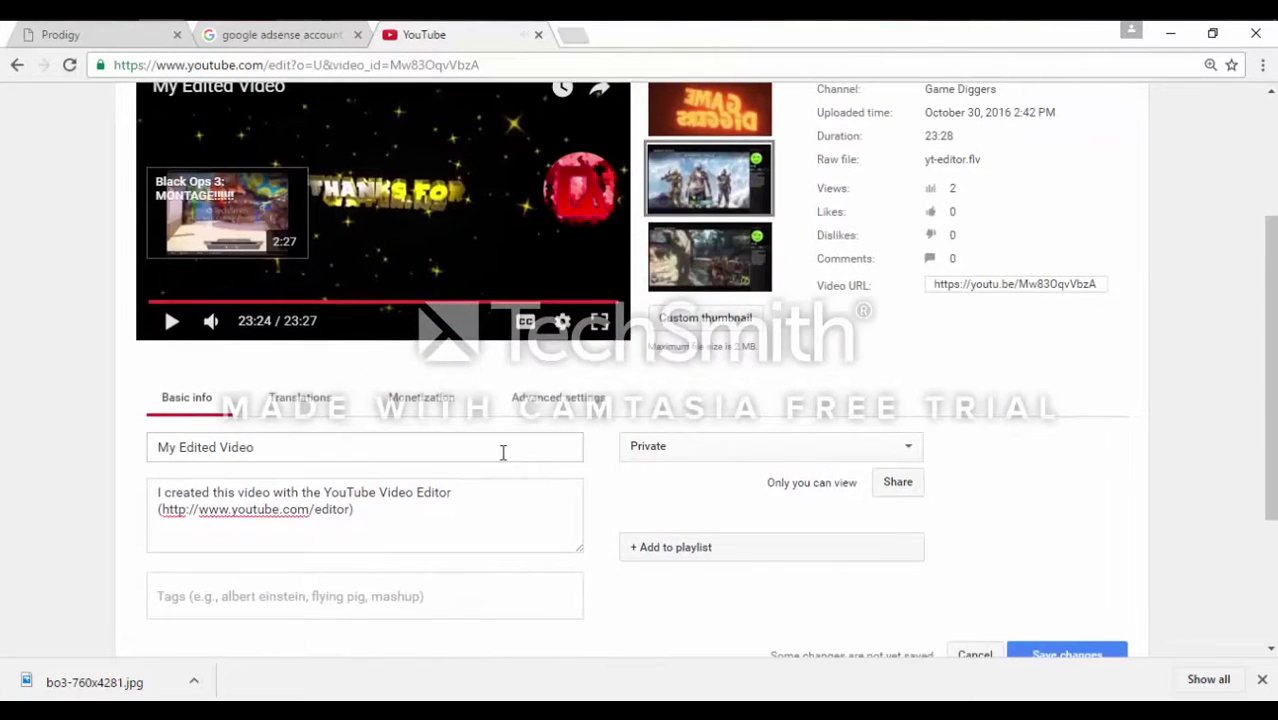
{"action": "triple_click", "coordinate": [502, 451]}
{"action": "key", "text": "BackSpace"}
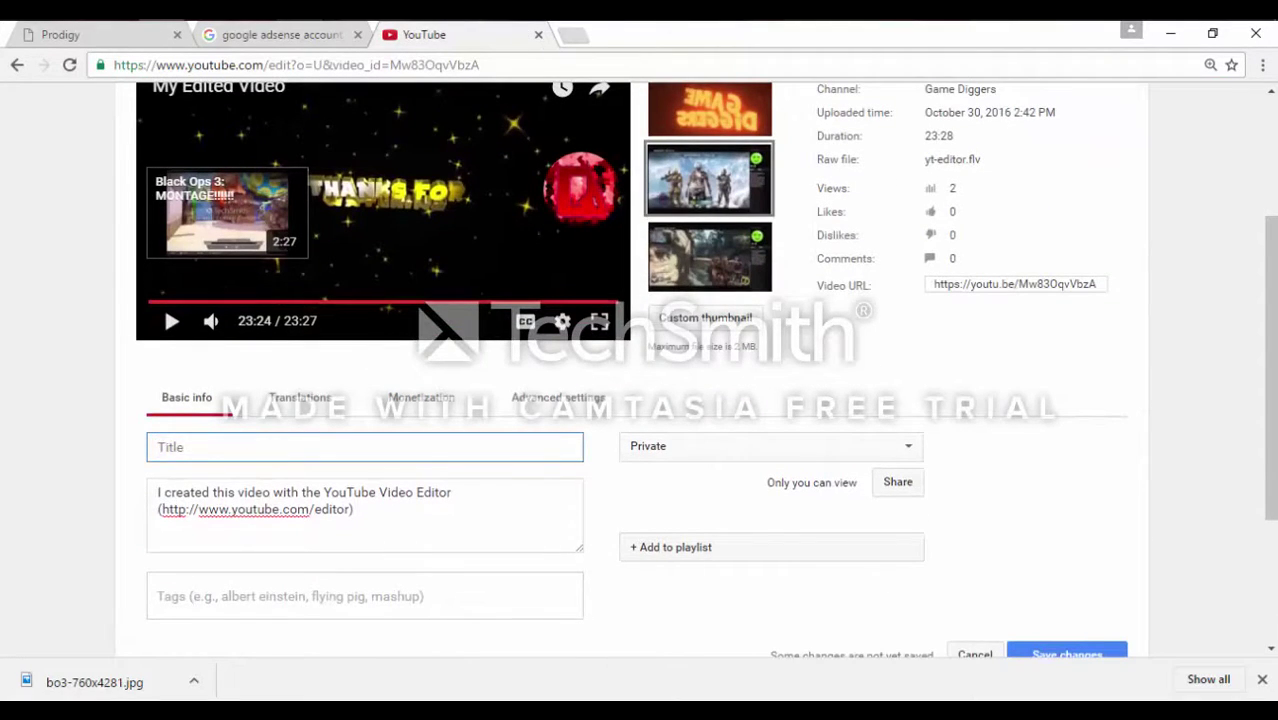